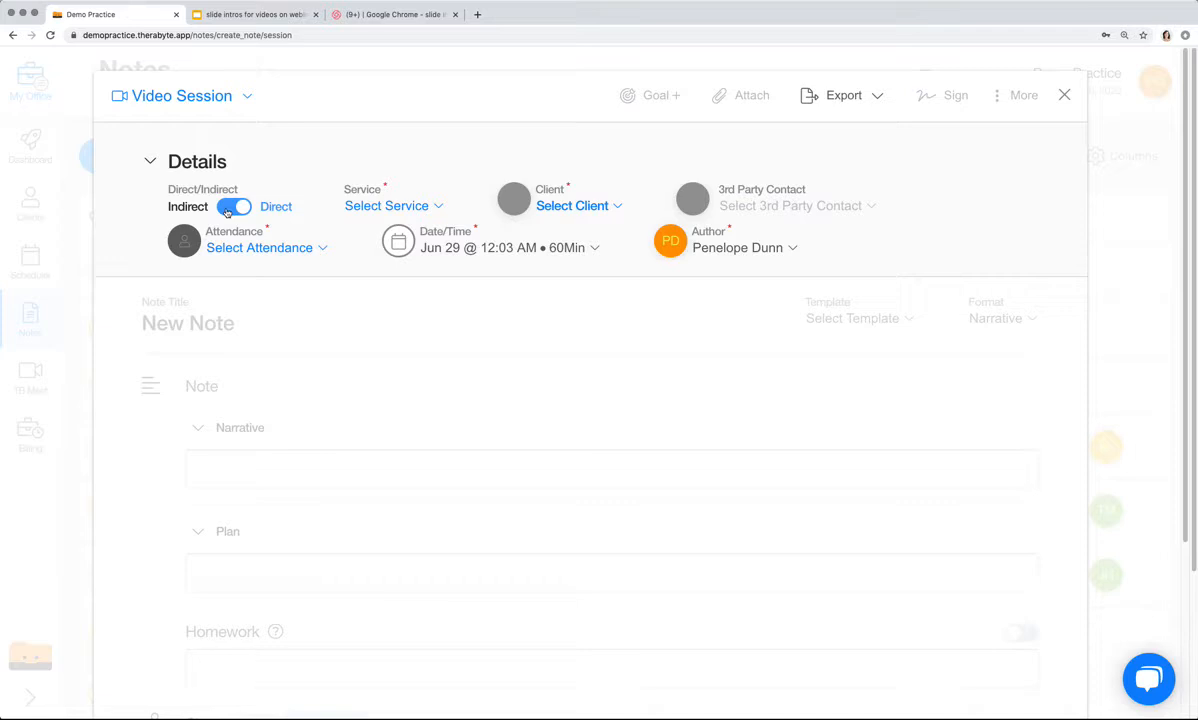
# Compare the status options of an indirect session with the attendance options of a direct session
pyautogui.click(228, 208)
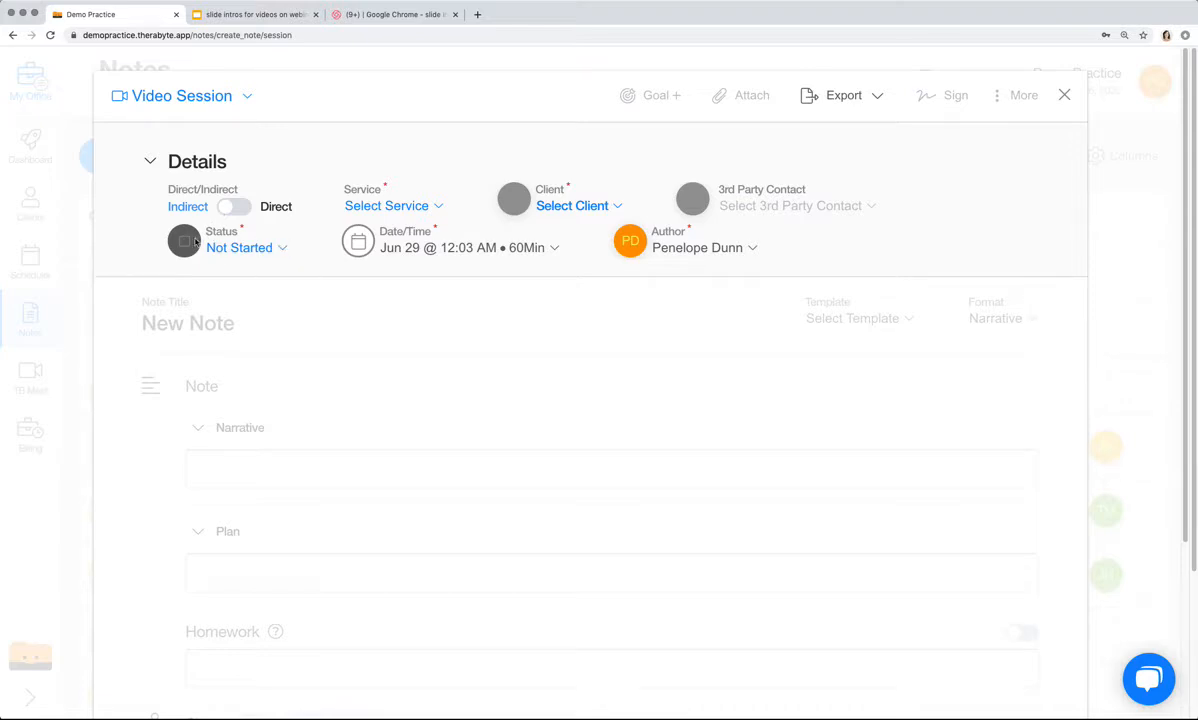
pyautogui.click(220, 249)
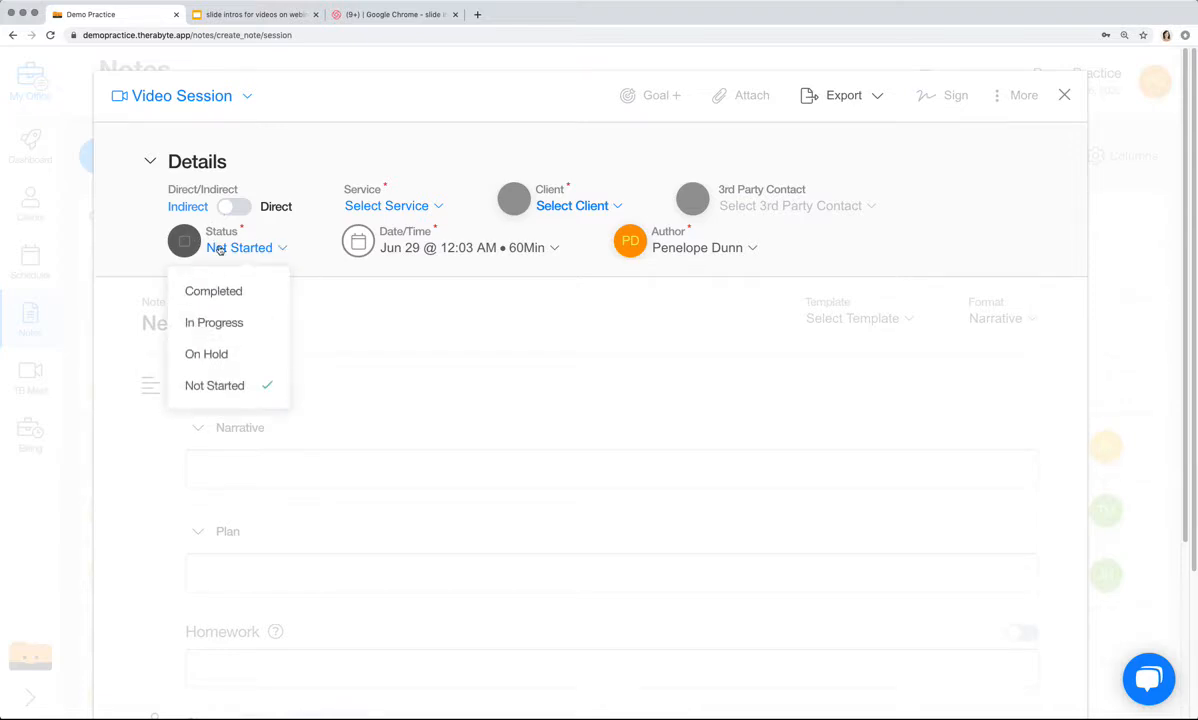
pyautogui.click(220, 249)
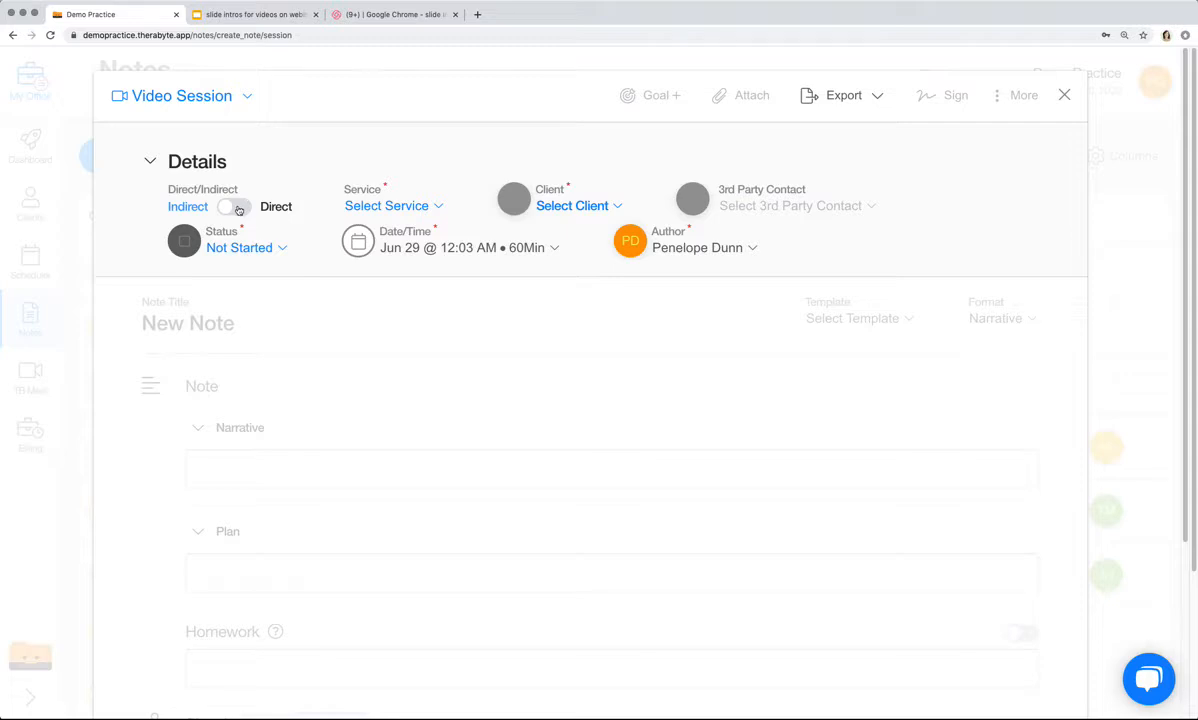
pyautogui.click(236, 207)
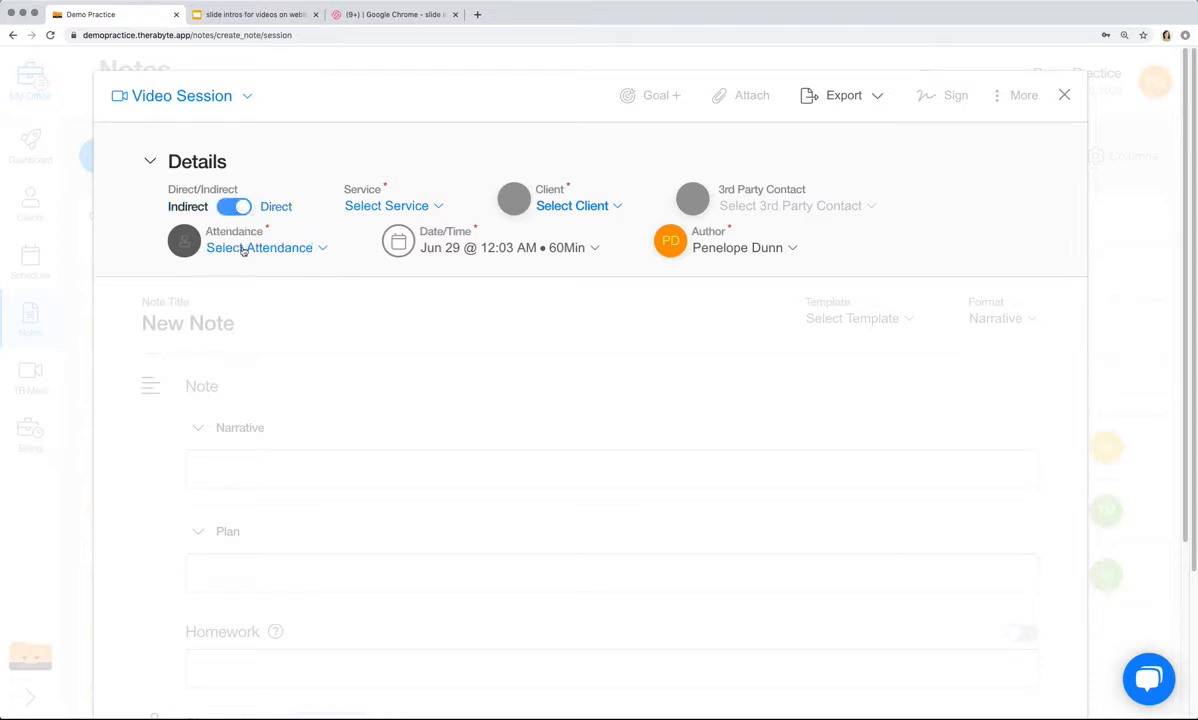
pyautogui.click(242, 251)
pyautogui.click(242, 250)
pyautogui.click(229, 209)
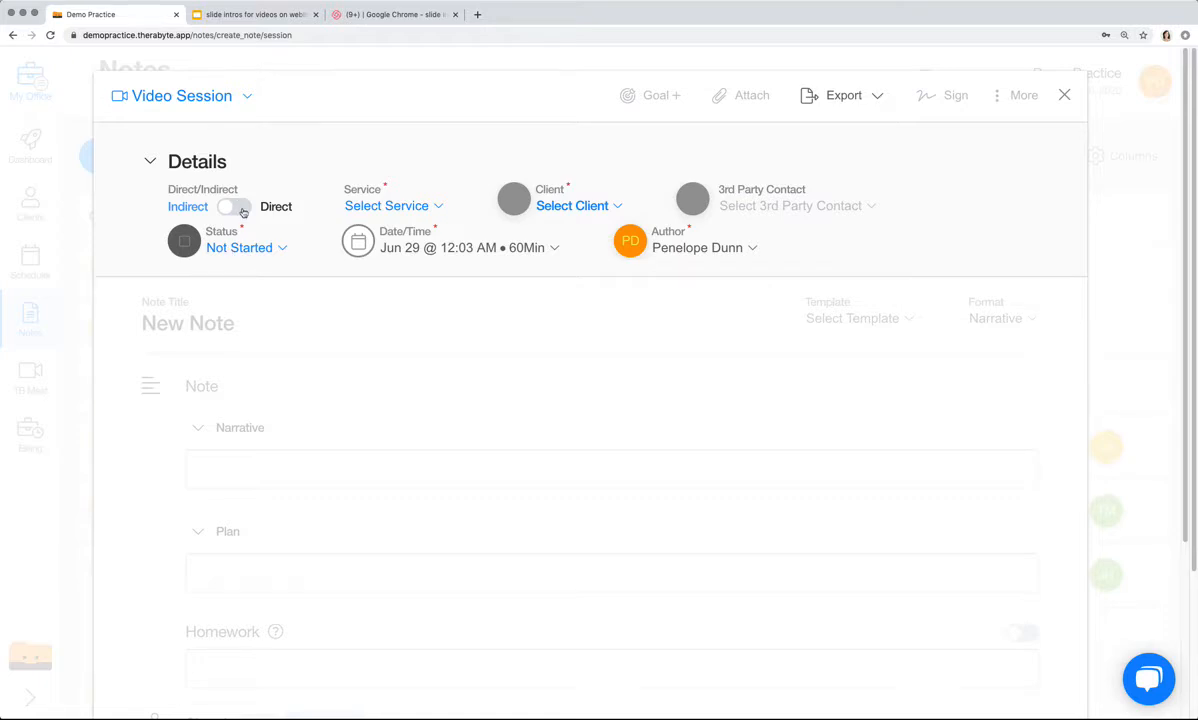
pyautogui.click(236, 208)
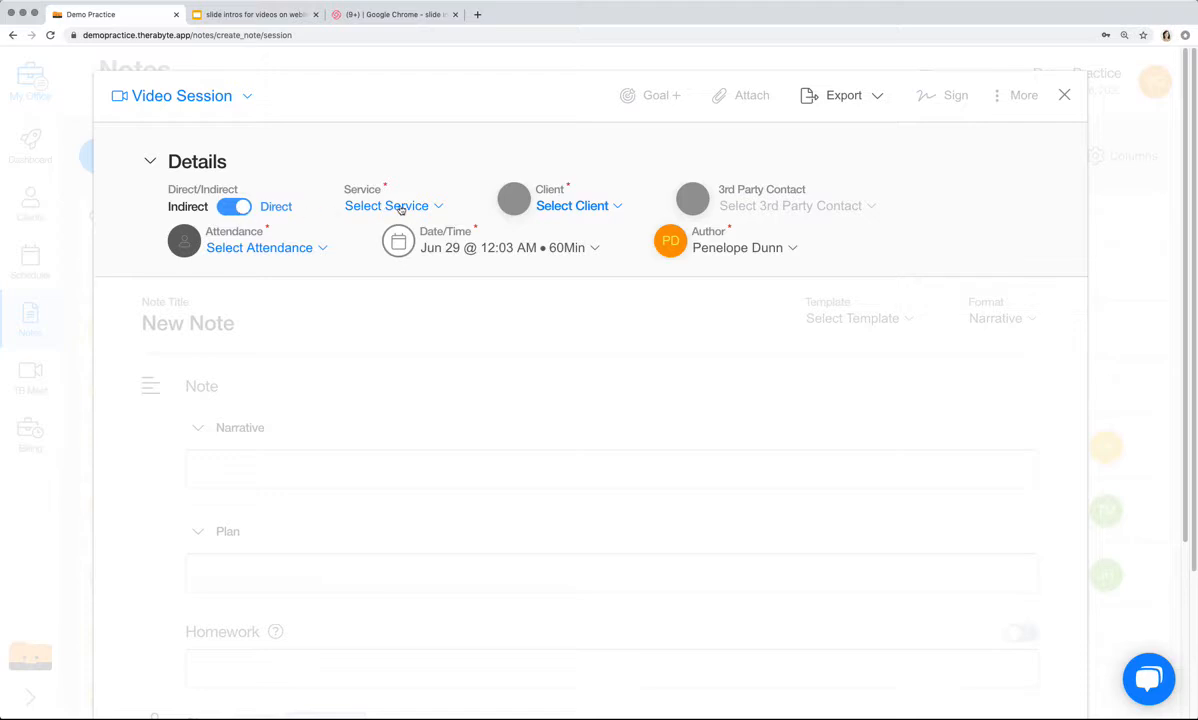
# Set the direct session's service to Assessment and select the first client in the list
pyautogui.click(401, 208)
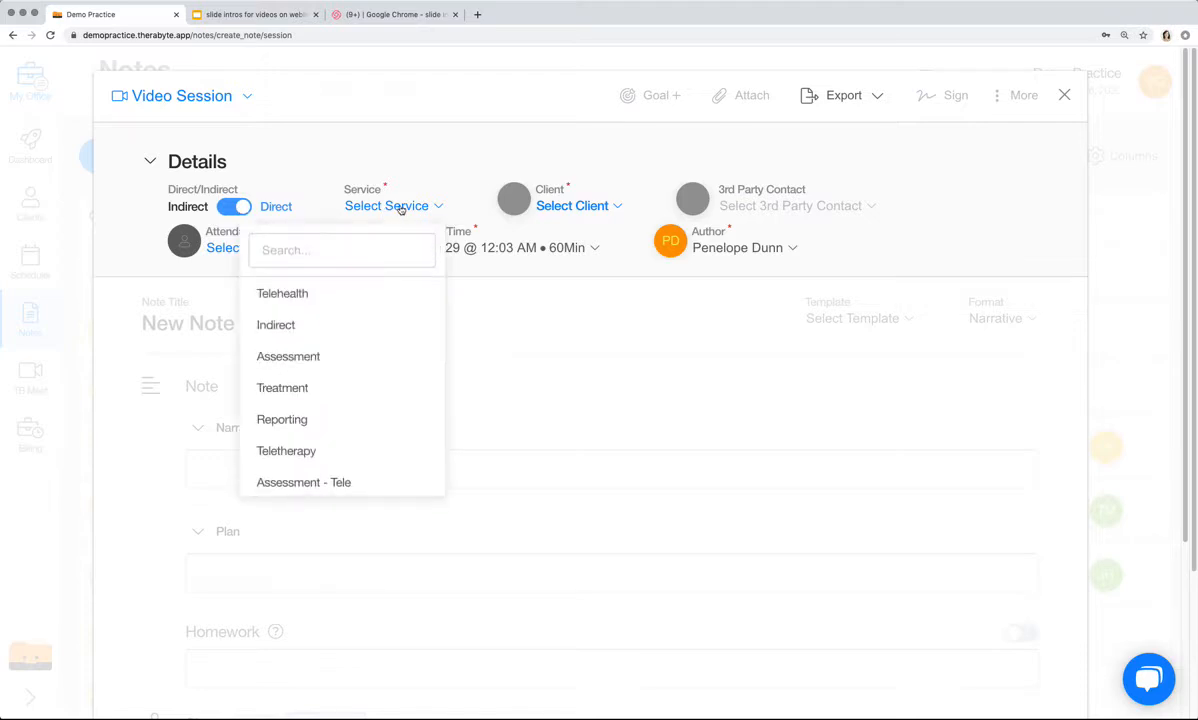
pyautogui.click(375, 354)
pyautogui.click(567, 207)
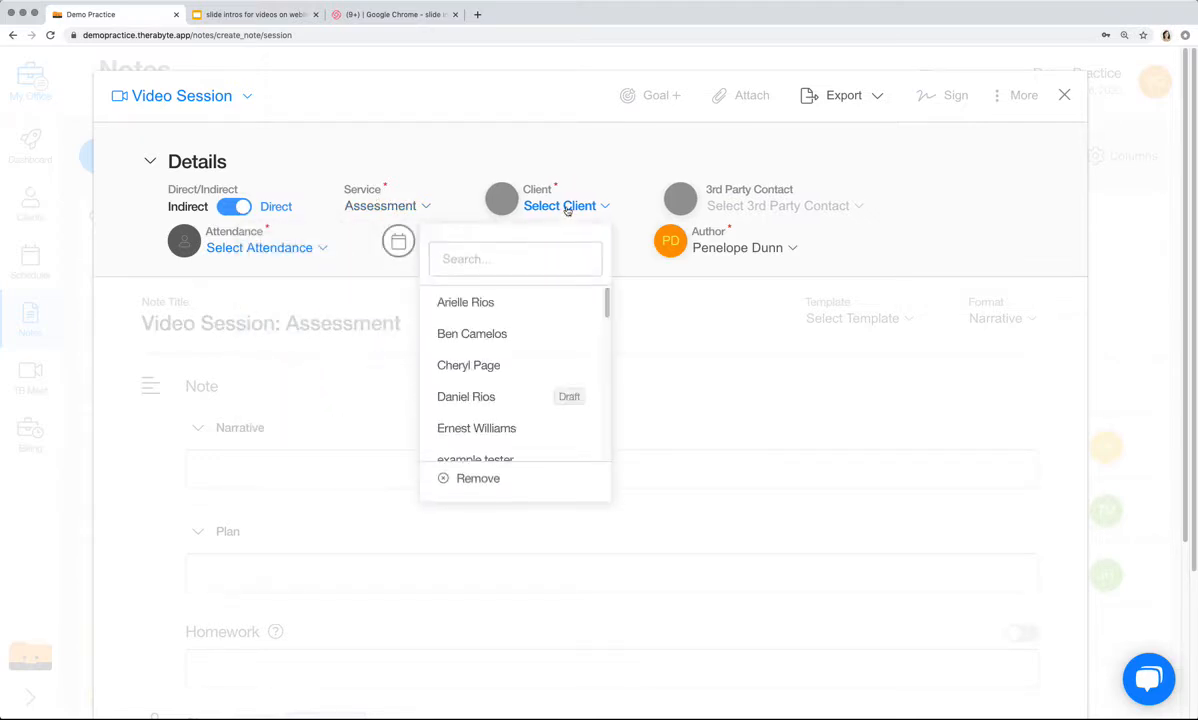
pyautogui.click(543, 305)
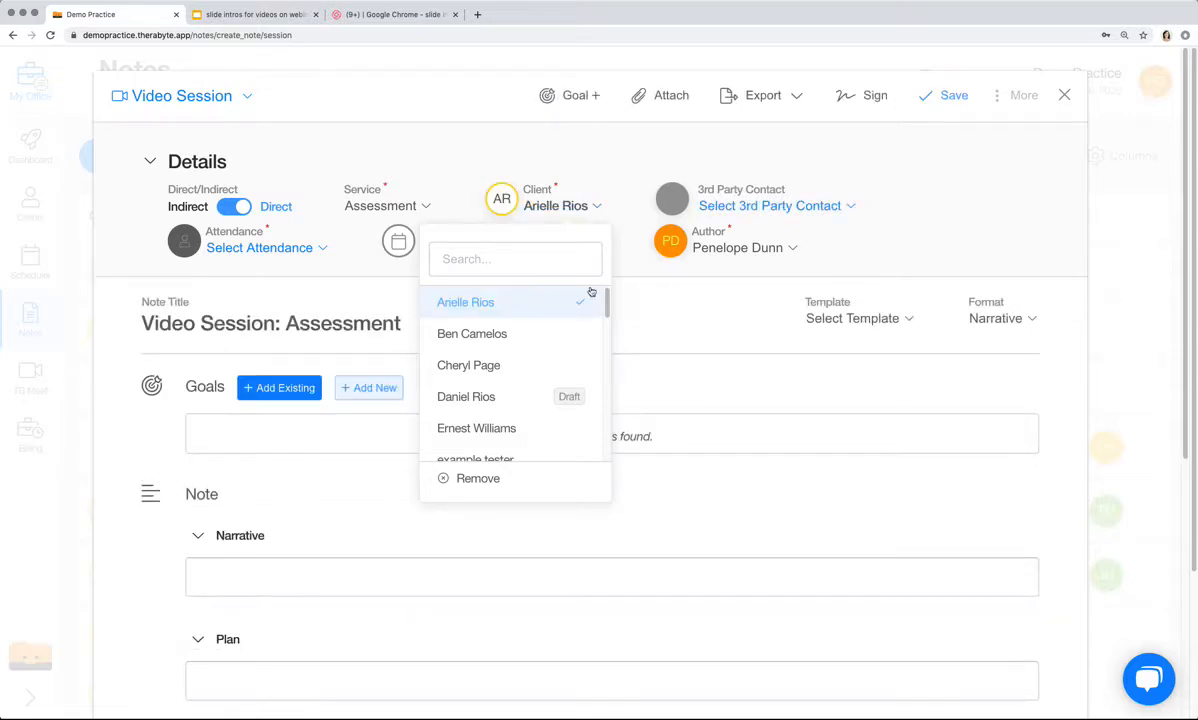
# Add the client's available third-party contact and set the attendance to Attended
pyautogui.click(781, 205)
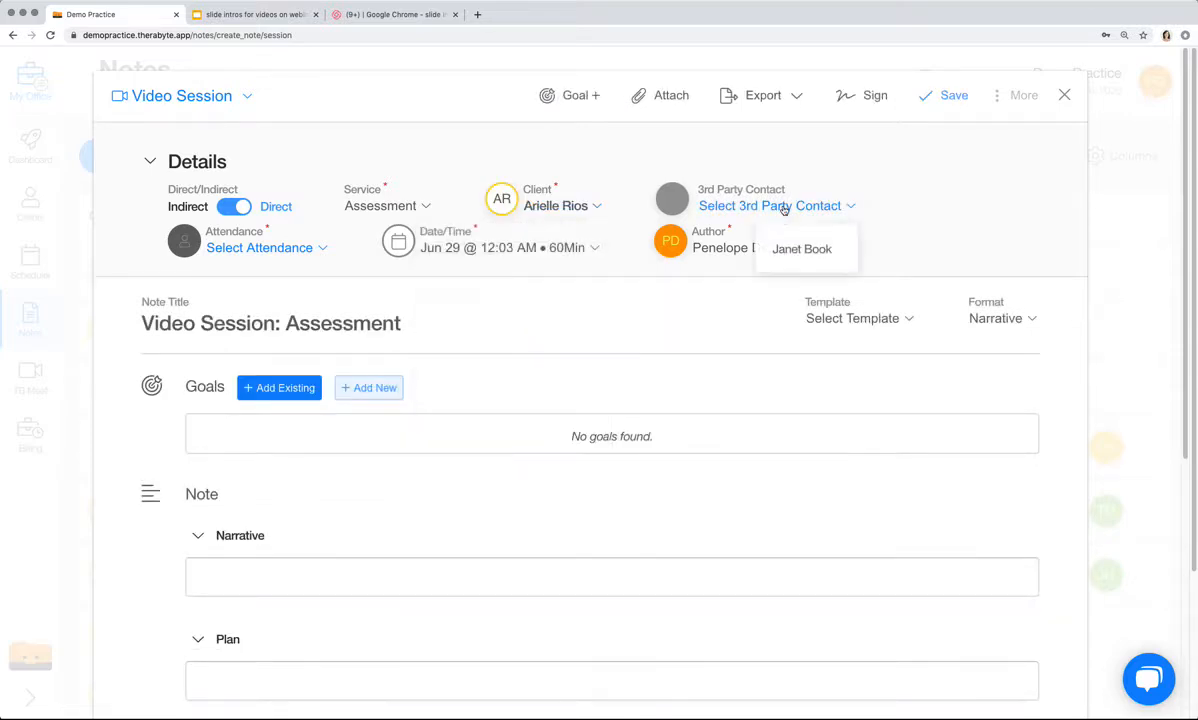
pyautogui.click(800, 257)
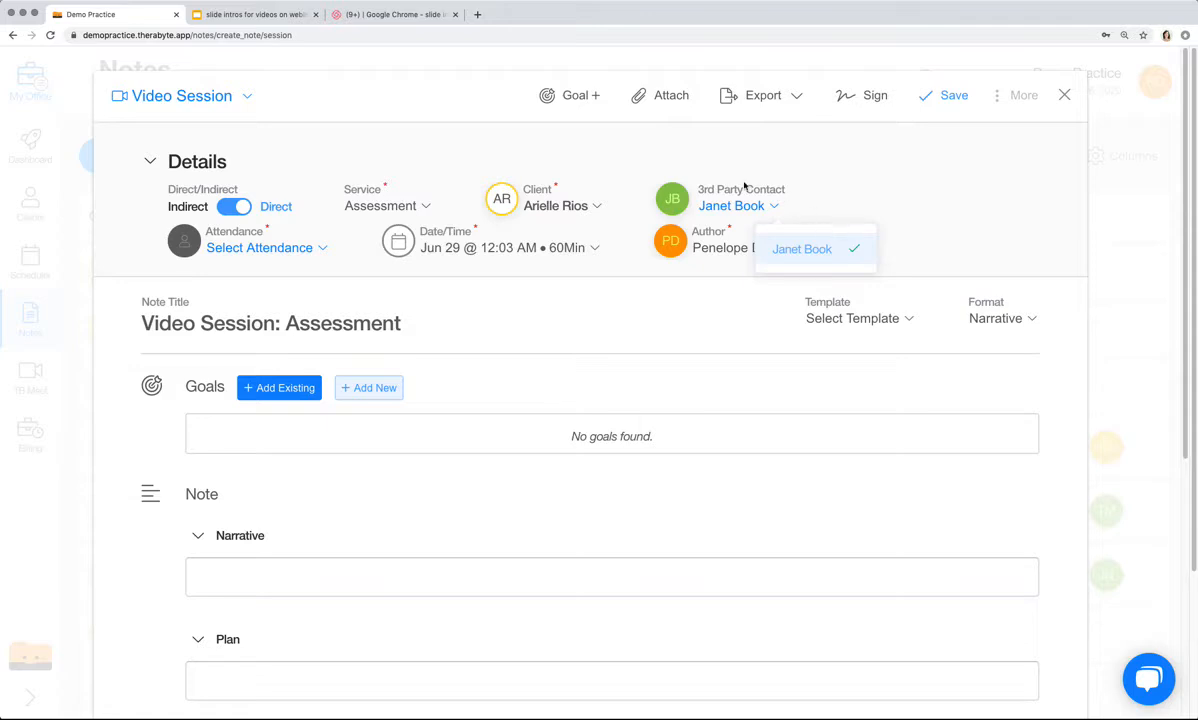
pyautogui.click(834, 207)
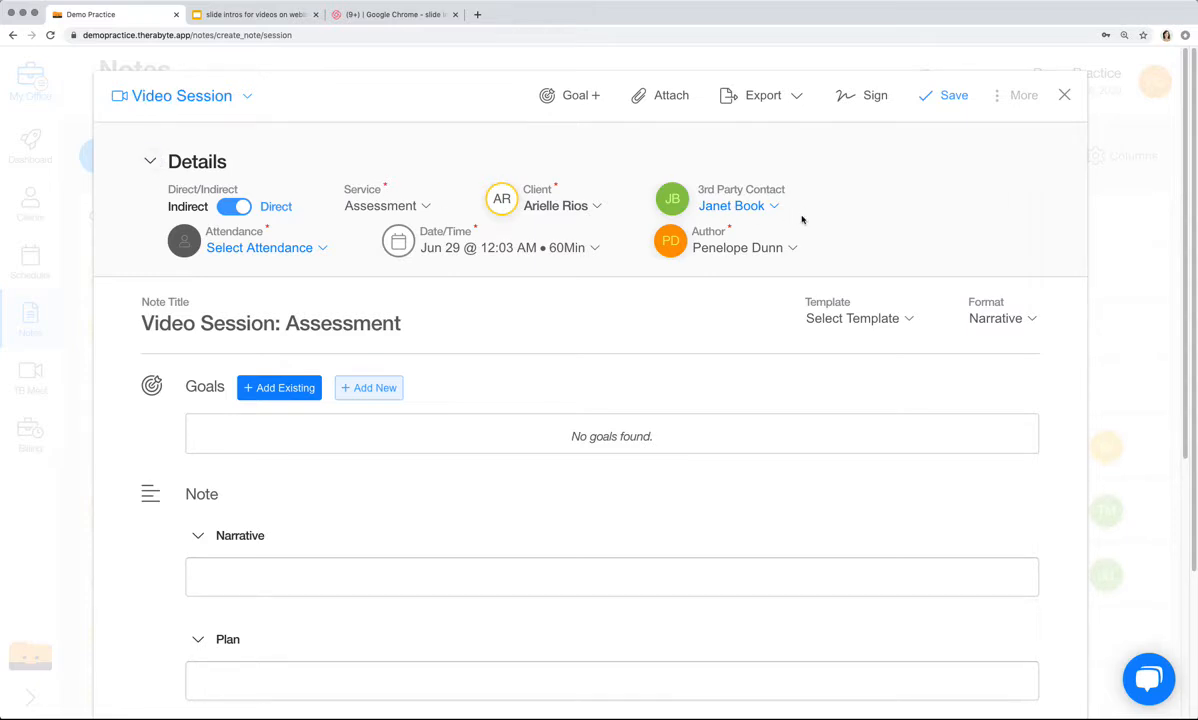
pyautogui.click(240, 248)
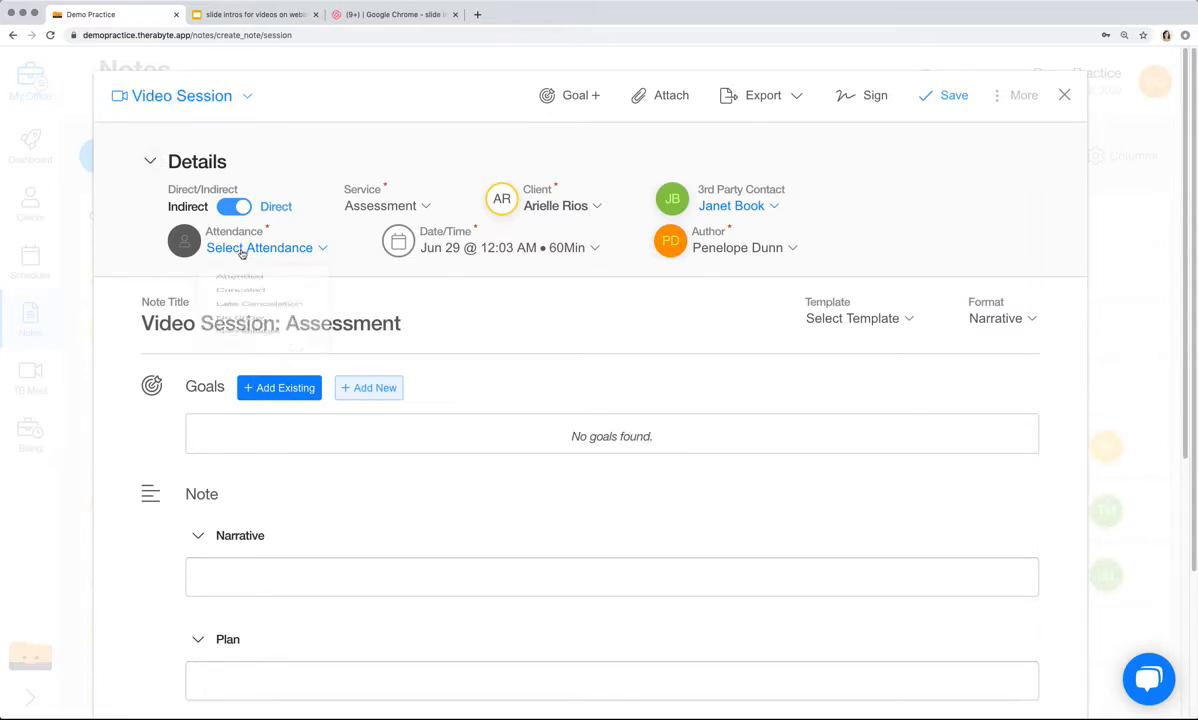
pyautogui.click(252, 300)
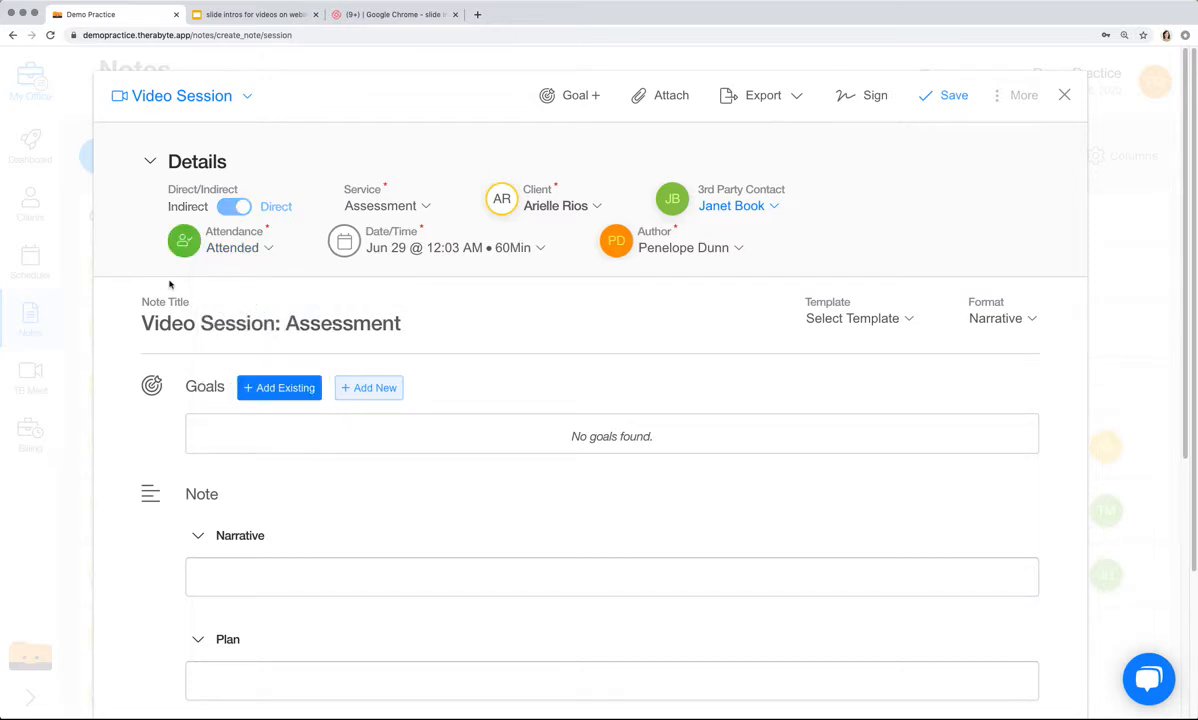
pyautogui.click(551, 313)
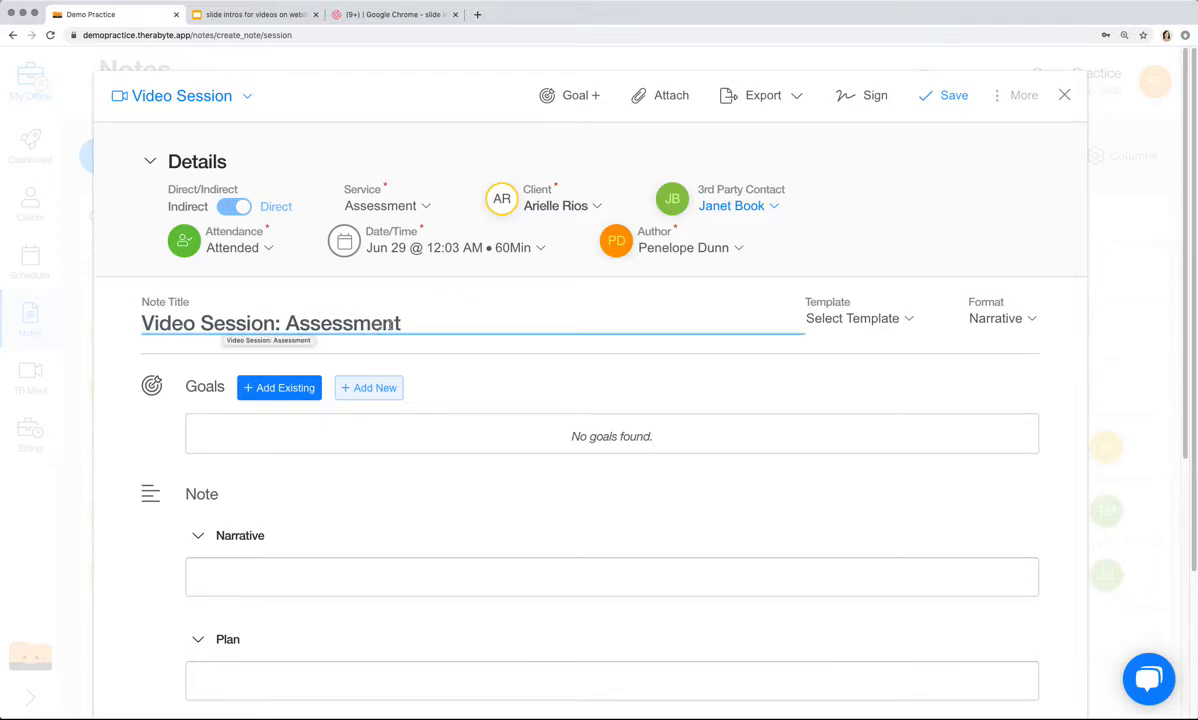
# Load the "Progress Note: Fine Motor Assessment" template into the note
pyautogui.click(856, 320)
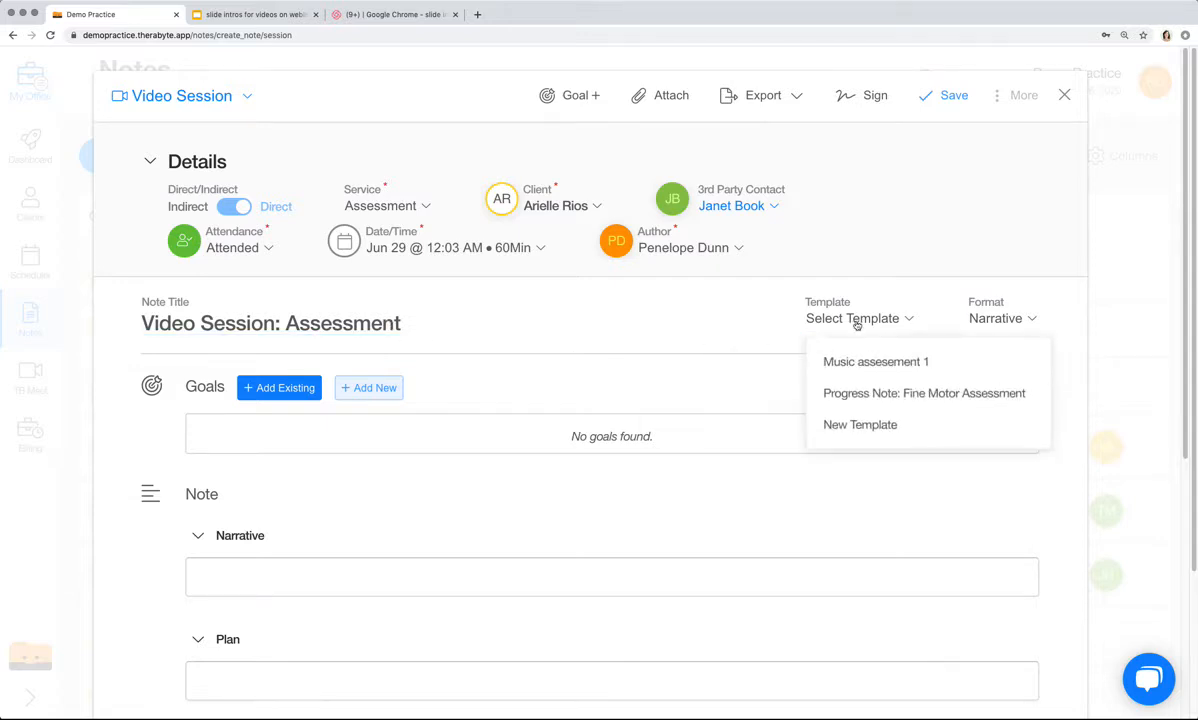
pyautogui.click(878, 394)
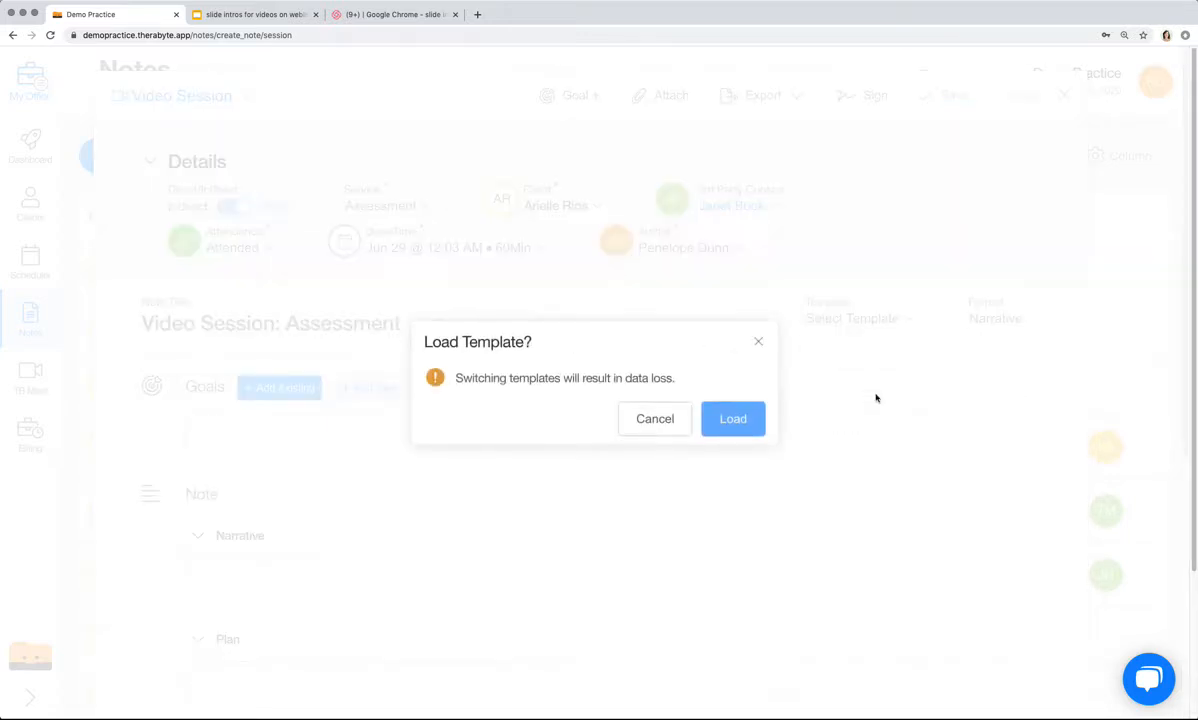
pyautogui.click(734, 420)
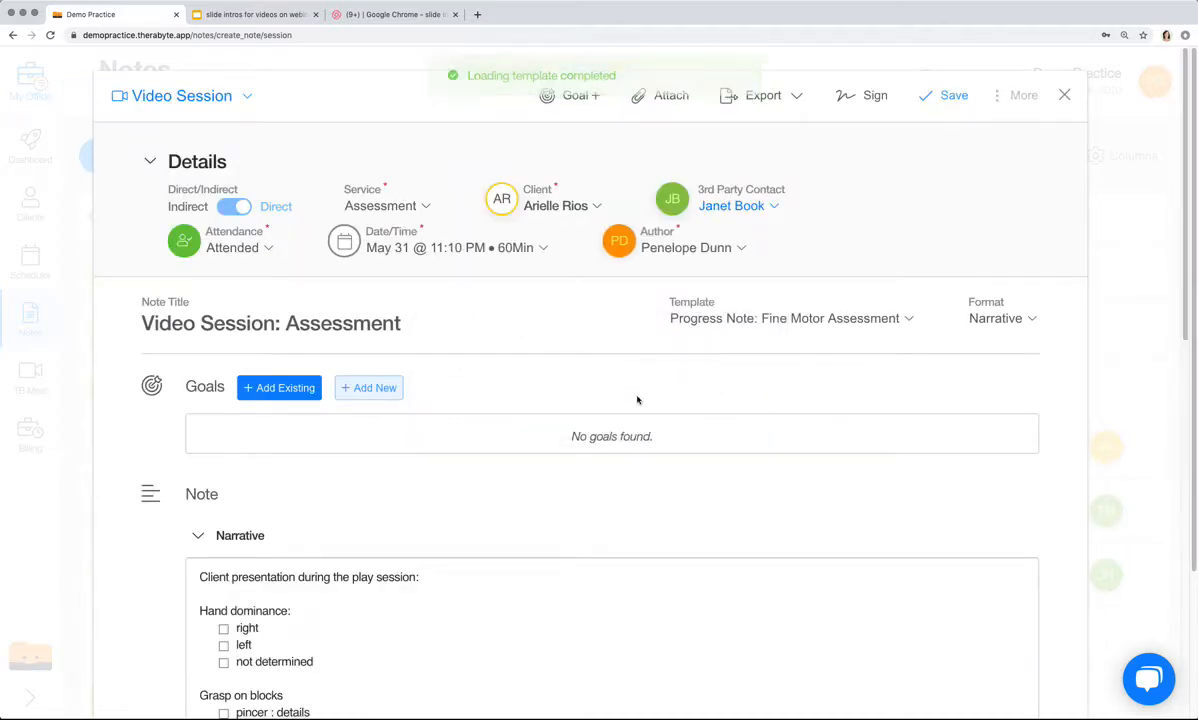
# Mark "right" as the hand dominance in the narrative and add "erert" after the "Hand dominance:" heading
pyautogui.scroll(-3, 673, 380)
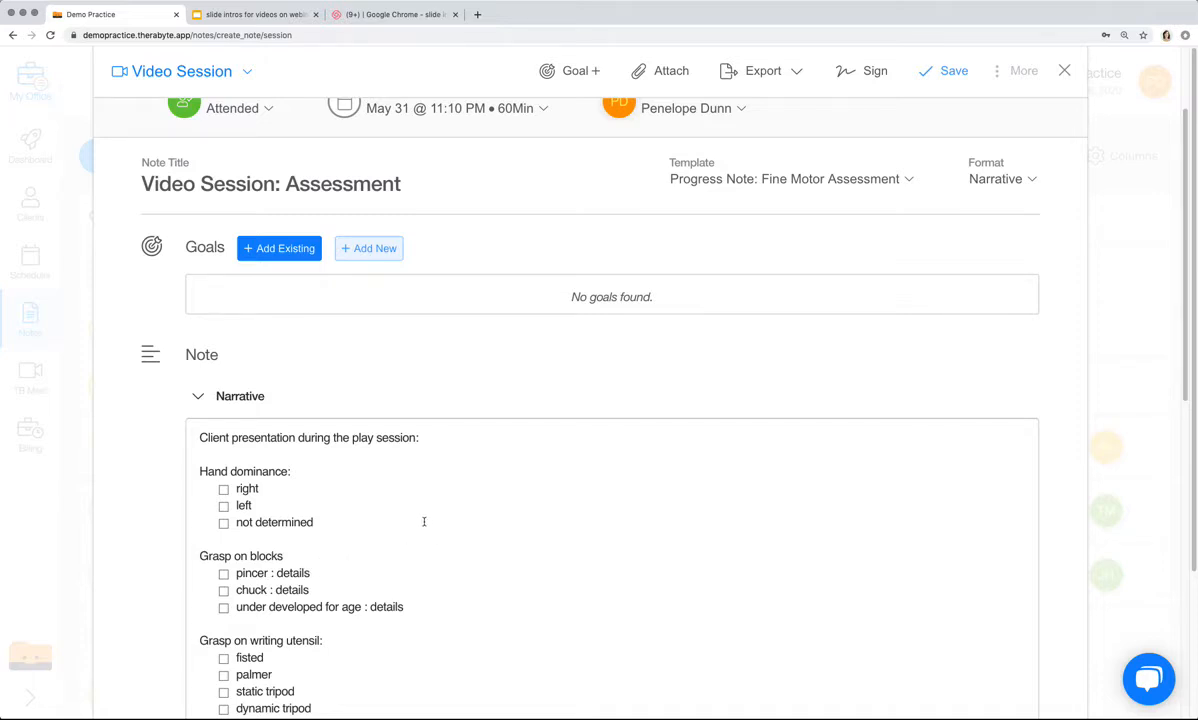
pyautogui.scroll(-1, 424, 521)
pyautogui.scroll(-5, 424, 521)
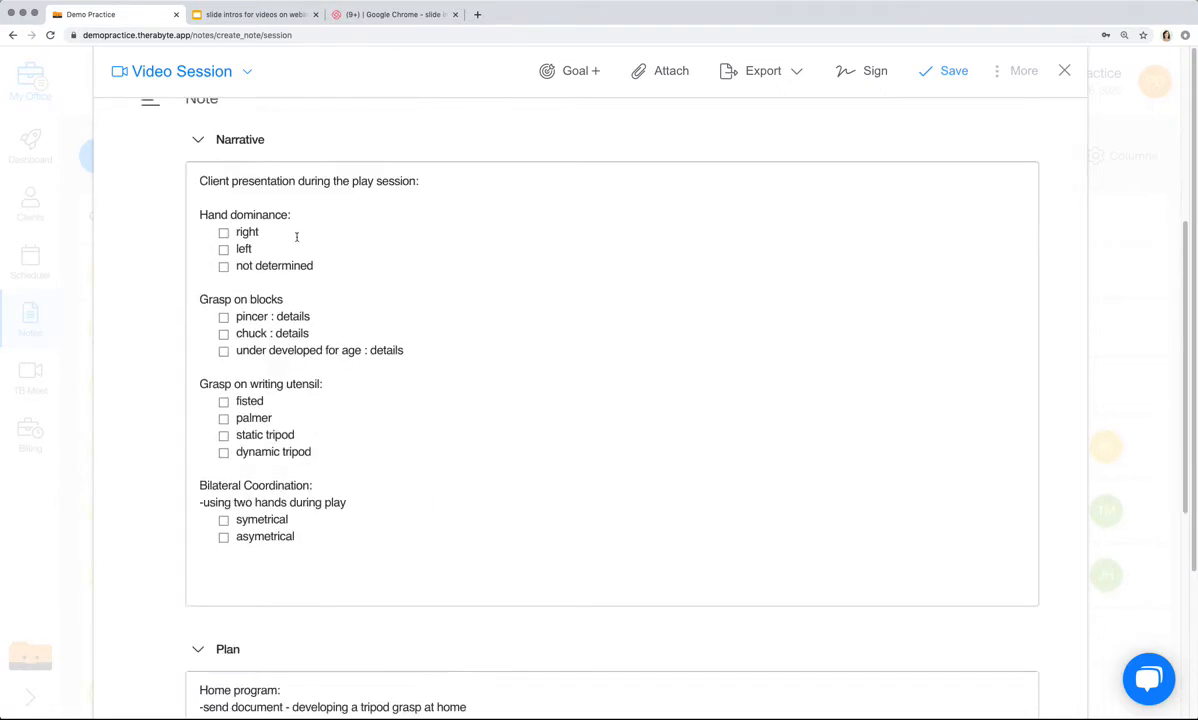
pyautogui.click(223, 232)
pyautogui.click(318, 203)
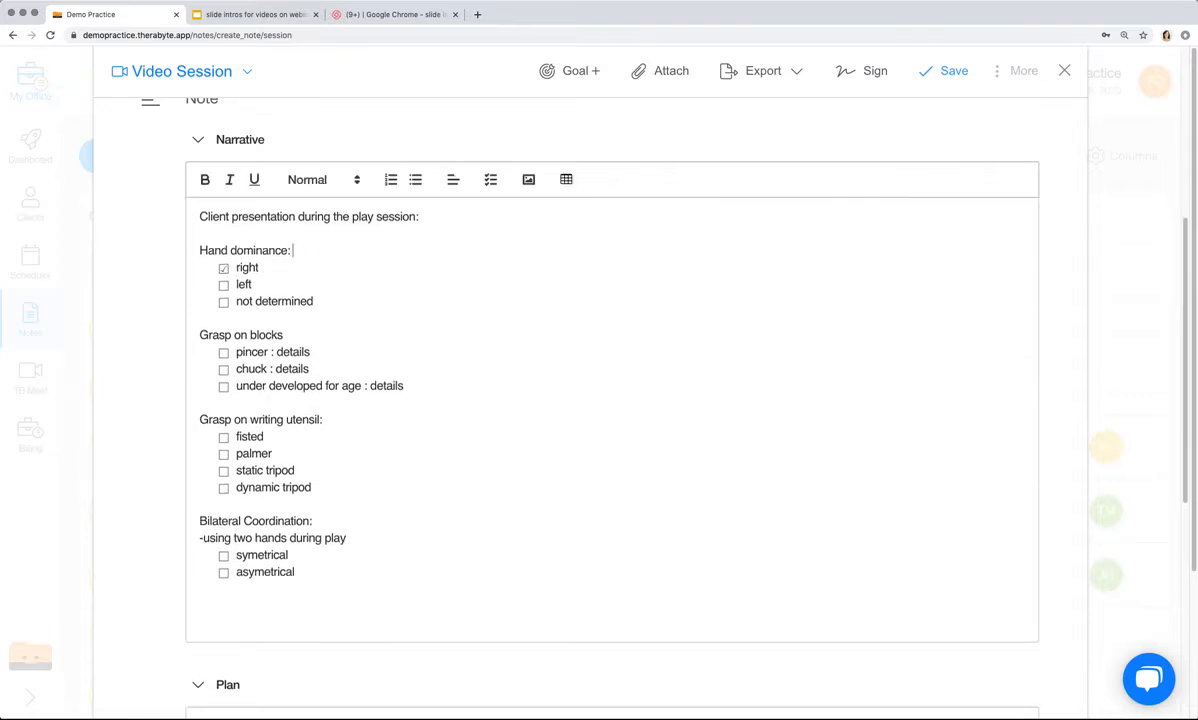
pyautogui.write('erert')
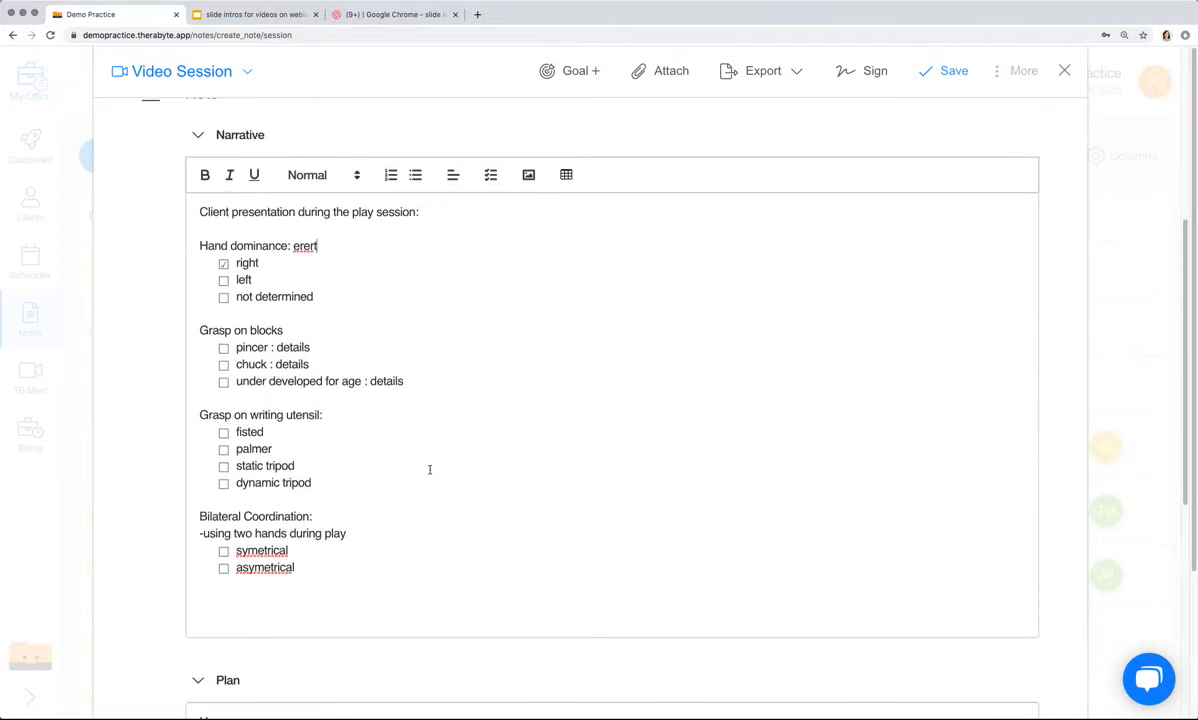
# Mark "pincer" for grasp on blocks, "fisted" for grasp on writing utensil and "symetrical" for bilateral coordination
pyautogui.click(223, 347)
pyautogui.click(223, 432)
pyautogui.click(223, 551)
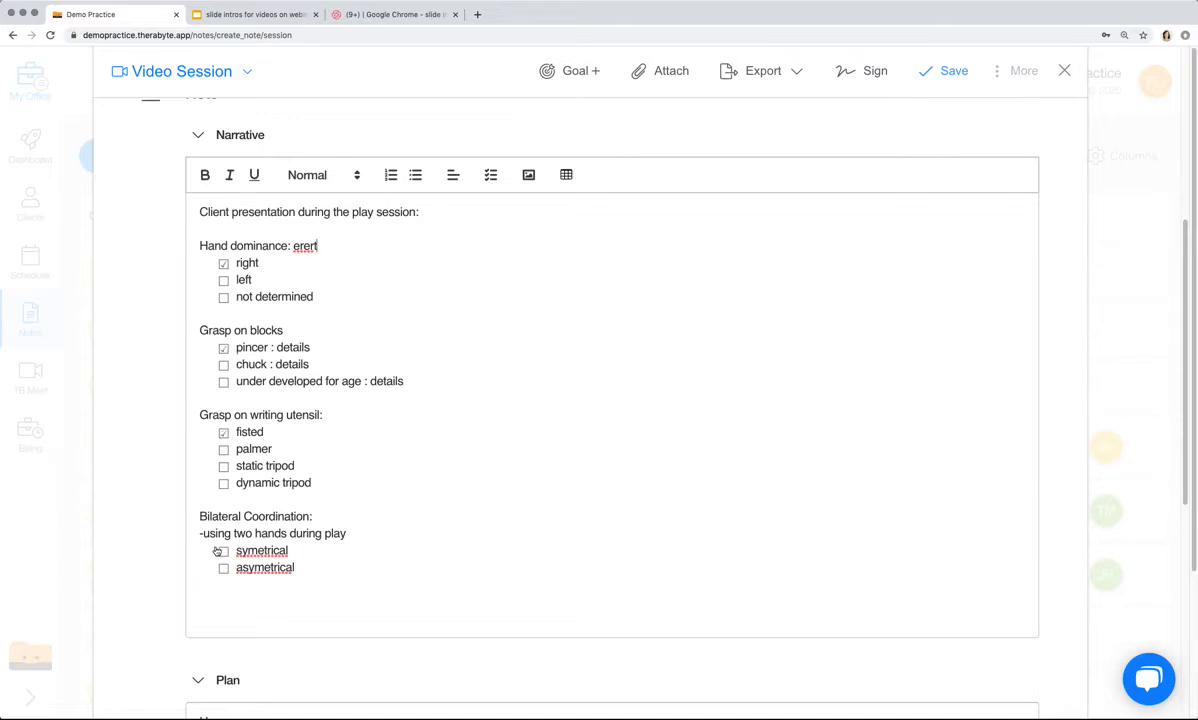
# Add the line "sadfasdf" at the end of the narrative and format it as a checklist item
pyautogui.click(241, 622)
pyautogui.write('sadfasdf')
pyautogui.click(490, 175)
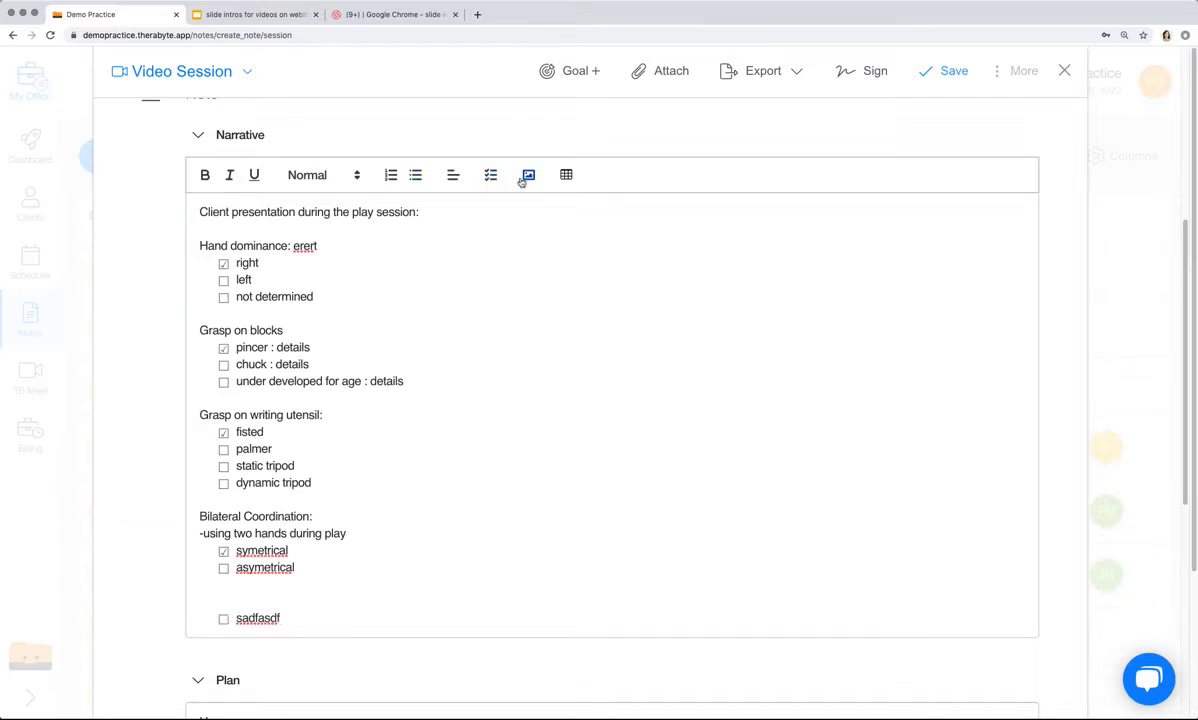
# Insert a table of three rows and three columns under "sadfasdf" and replace the empty checklist item below it with plain blank lines
pyautogui.click(567, 176)
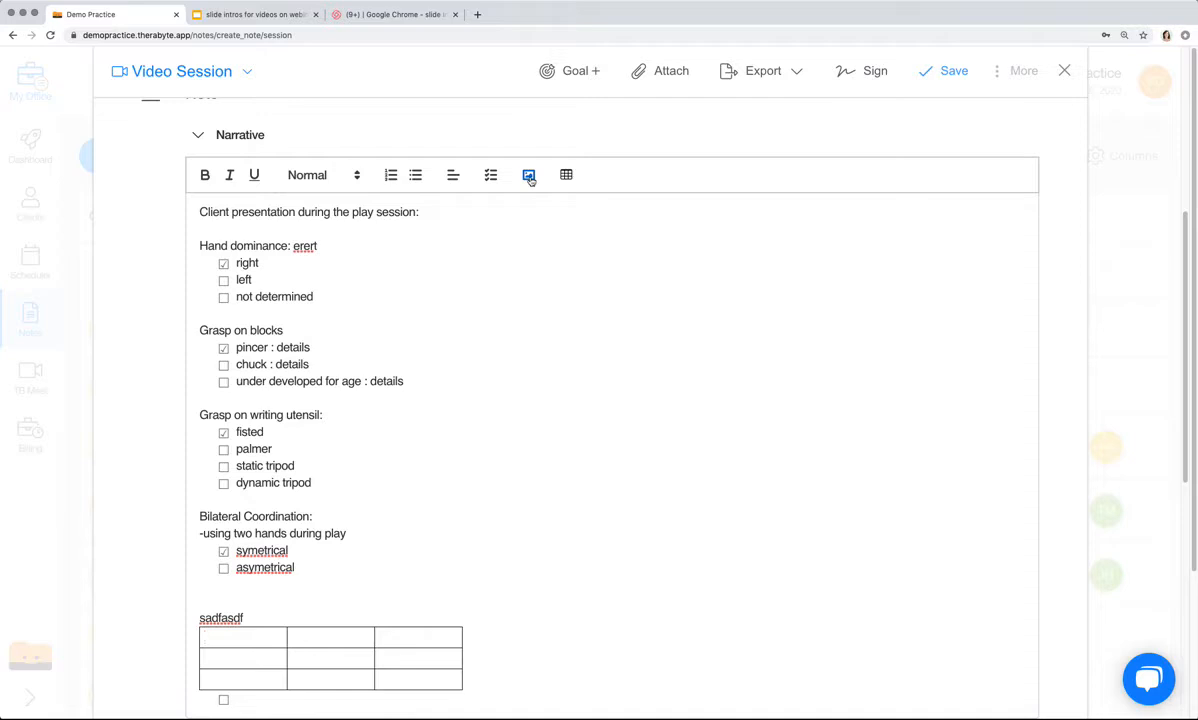
pyautogui.scroll(-3, 537, 325)
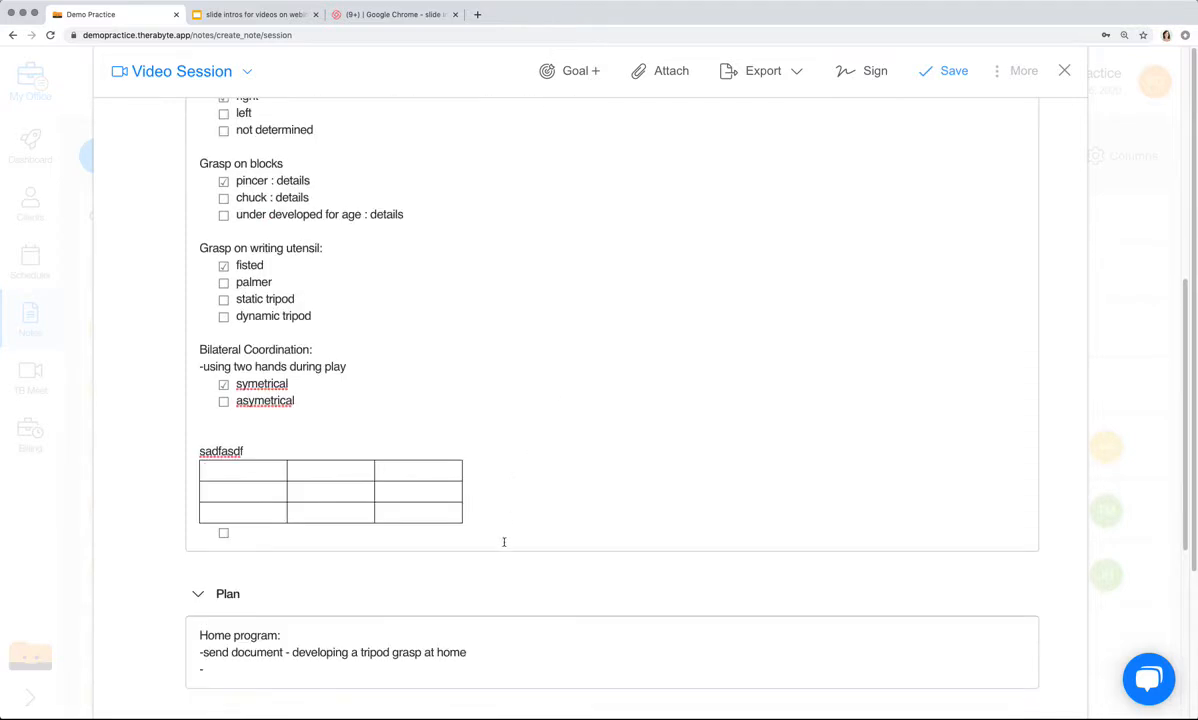
pyautogui.press('Return')
pyautogui.press('Return')
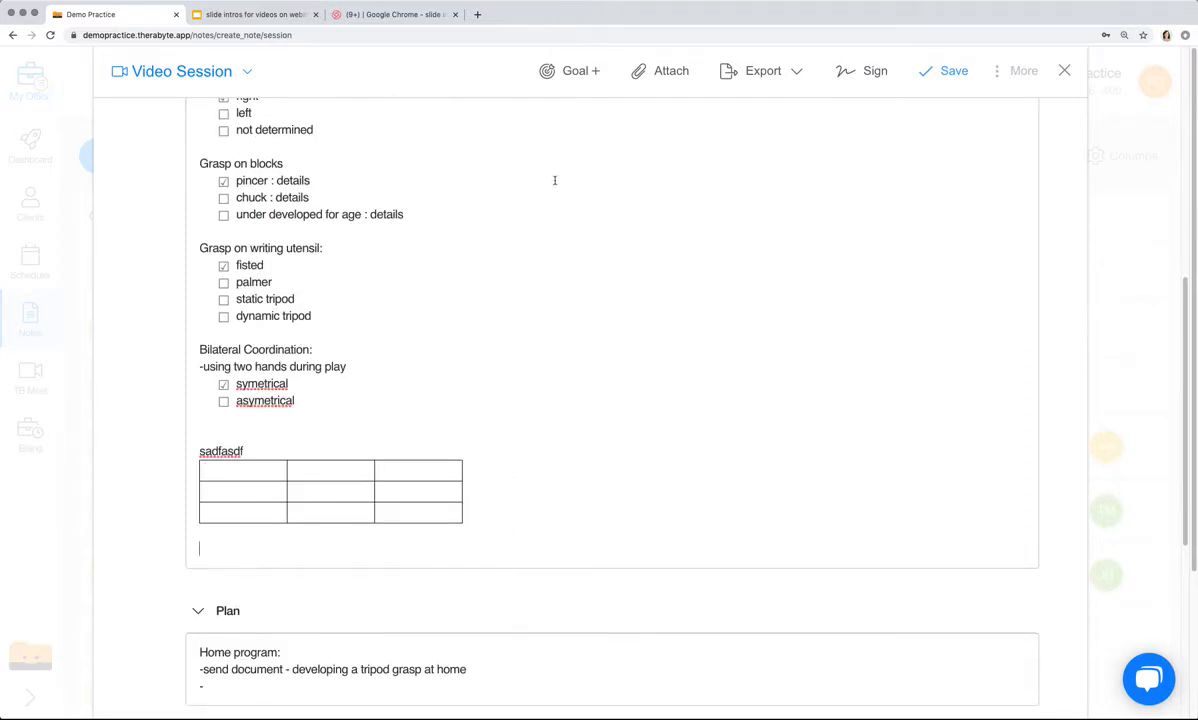
# Insert the image IMG_1890.jpg below the table in the narrative
pyautogui.scroll(2, 583, 176)
pyautogui.click(528, 104)
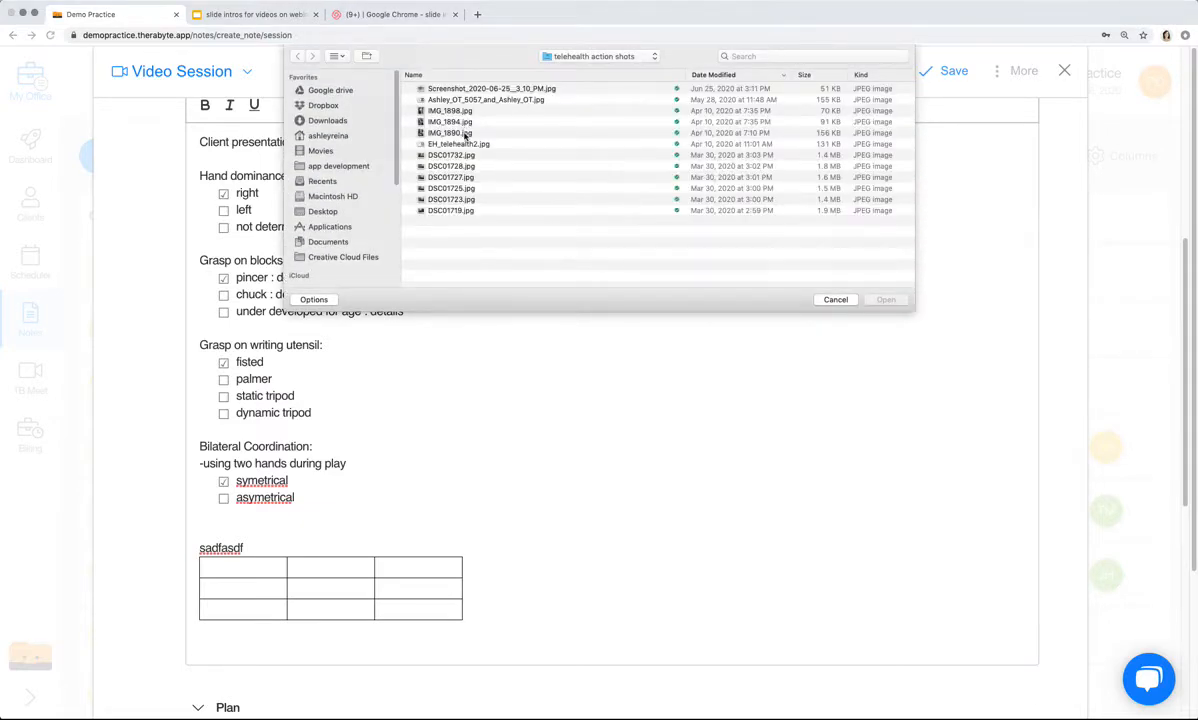
pyautogui.click(464, 133)
pyautogui.click(884, 299)
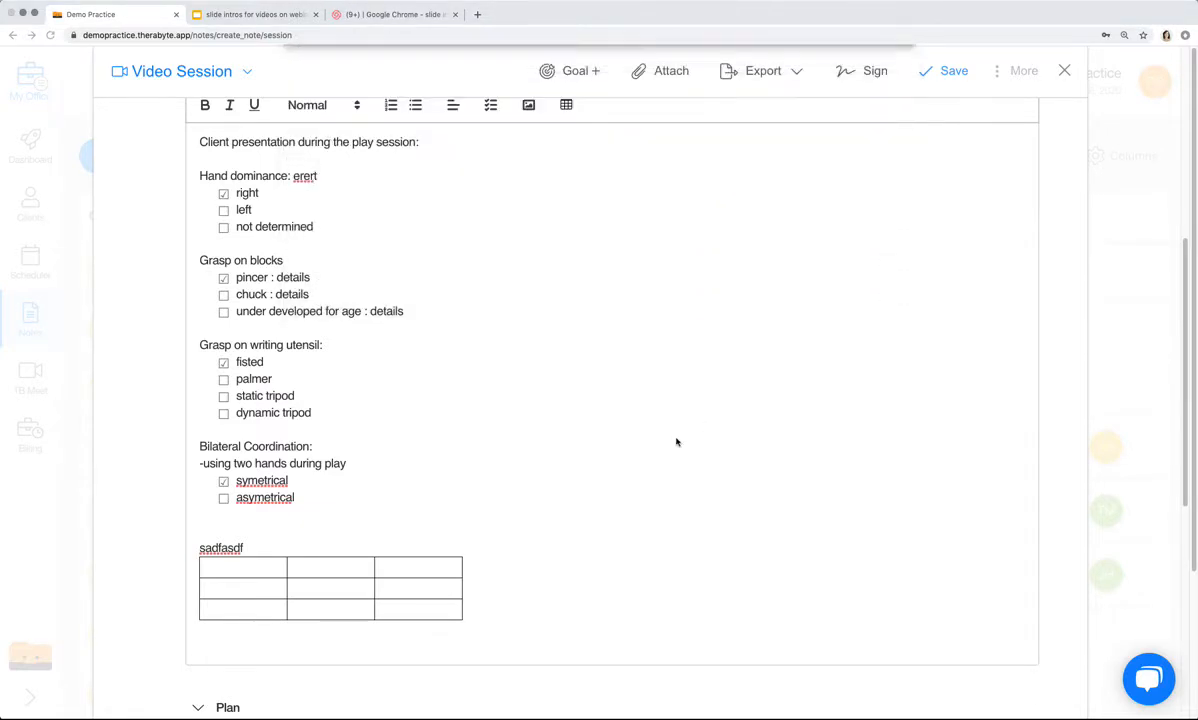
# Shrink the inserted photo to about 266 × 354
pyautogui.scroll(-4, 660, 438)
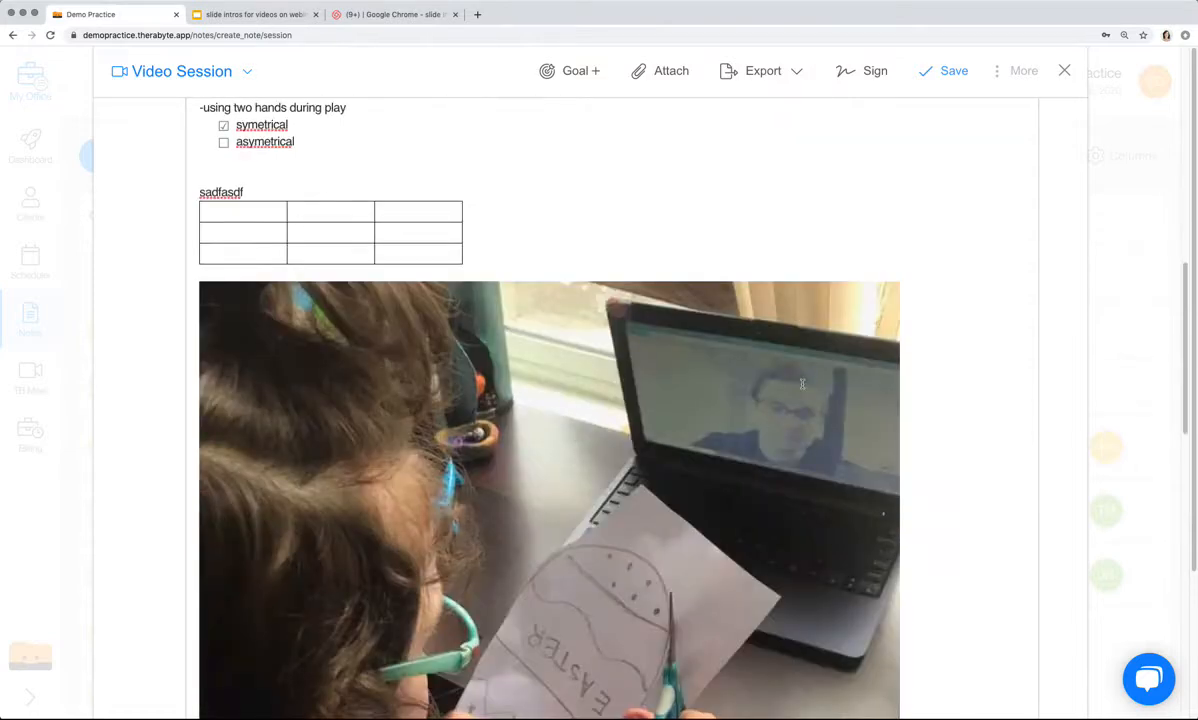
pyautogui.scroll(-1, 802, 383)
pyautogui.click(729, 320)
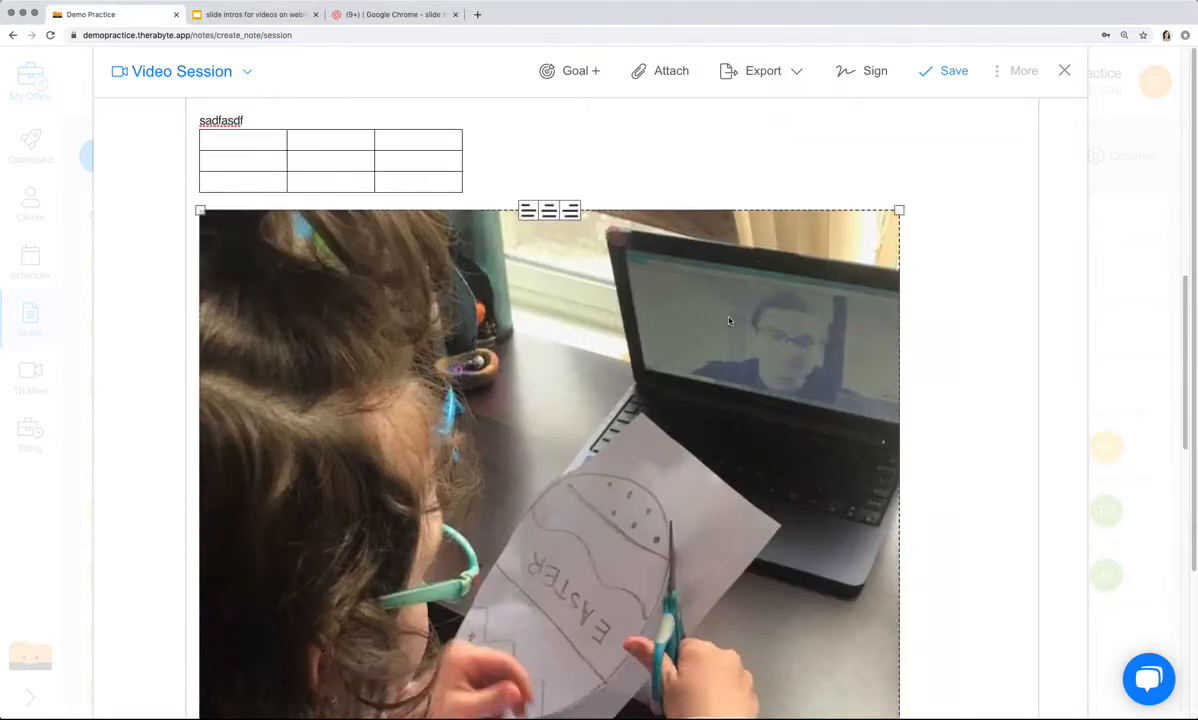
pyautogui.moveTo(899, 211); pyautogui.dragTo(433, 371)
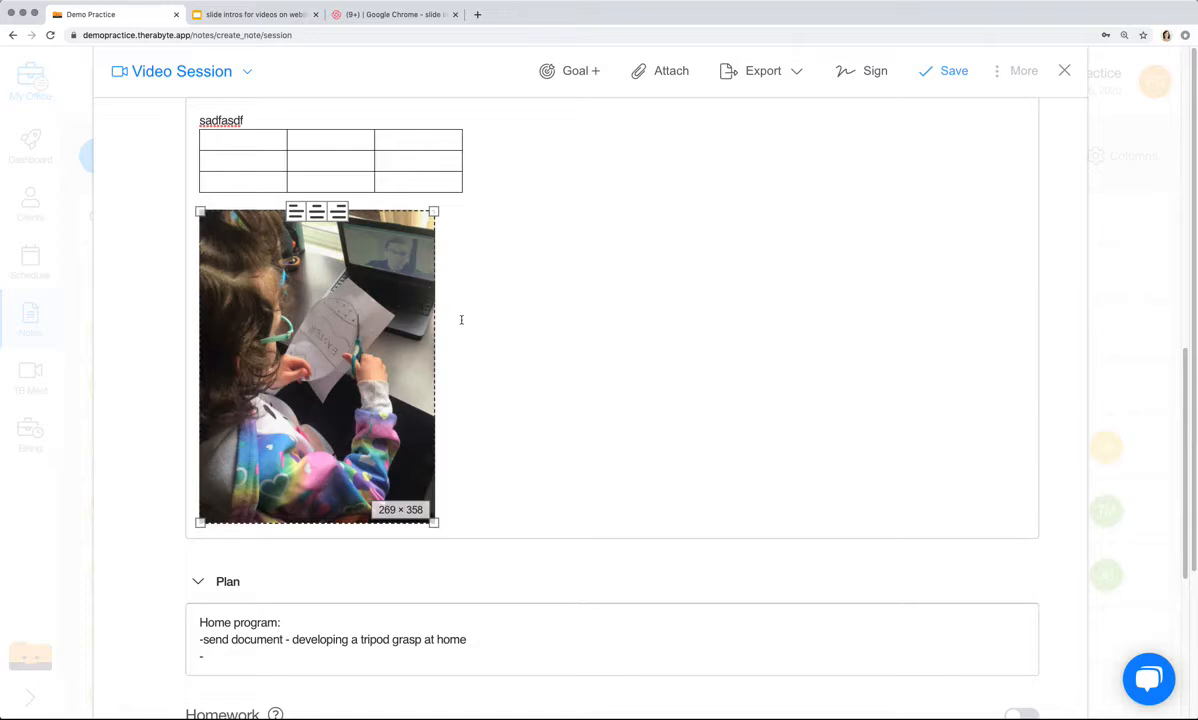
pyautogui.moveTo(433, 211)
pyautogui.mouseDown()
pyautogui.moveTo(575, 190)
pyautogui.moveTo(466, 218)
pyautogui.moveTo(432, 212)
pyautogui.mouseUp()
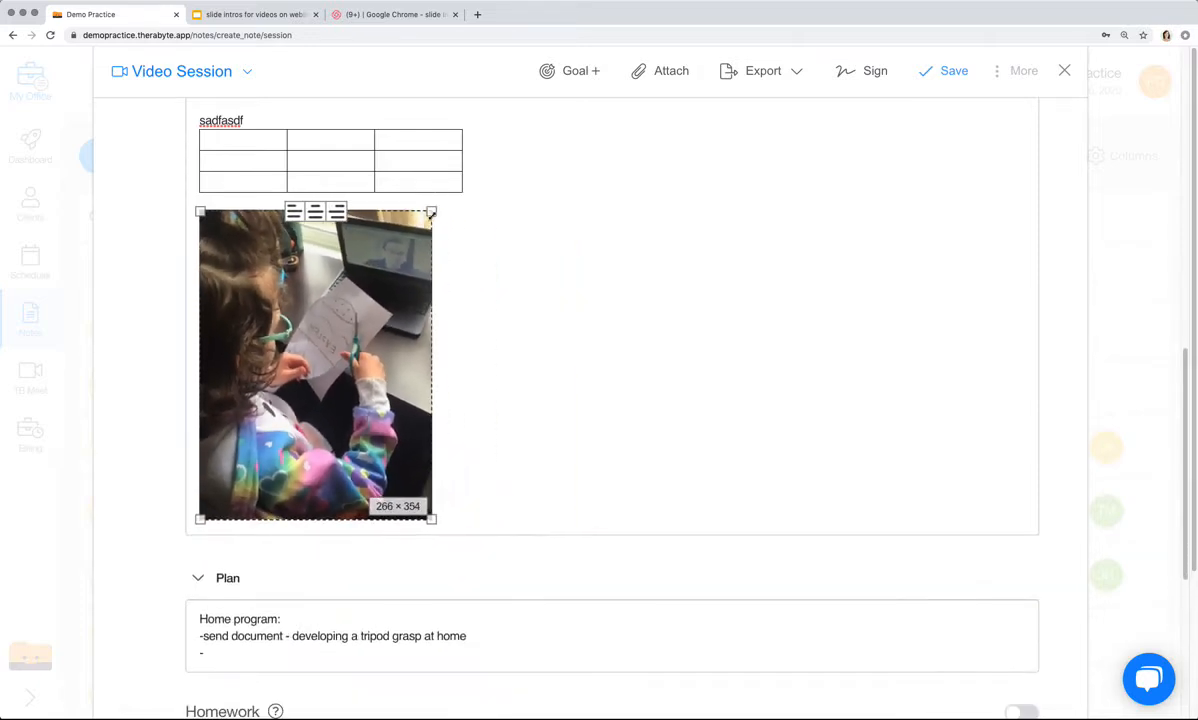
pyautogui.click(516, 436)
pyautogui.scroll(1, 516, 436)
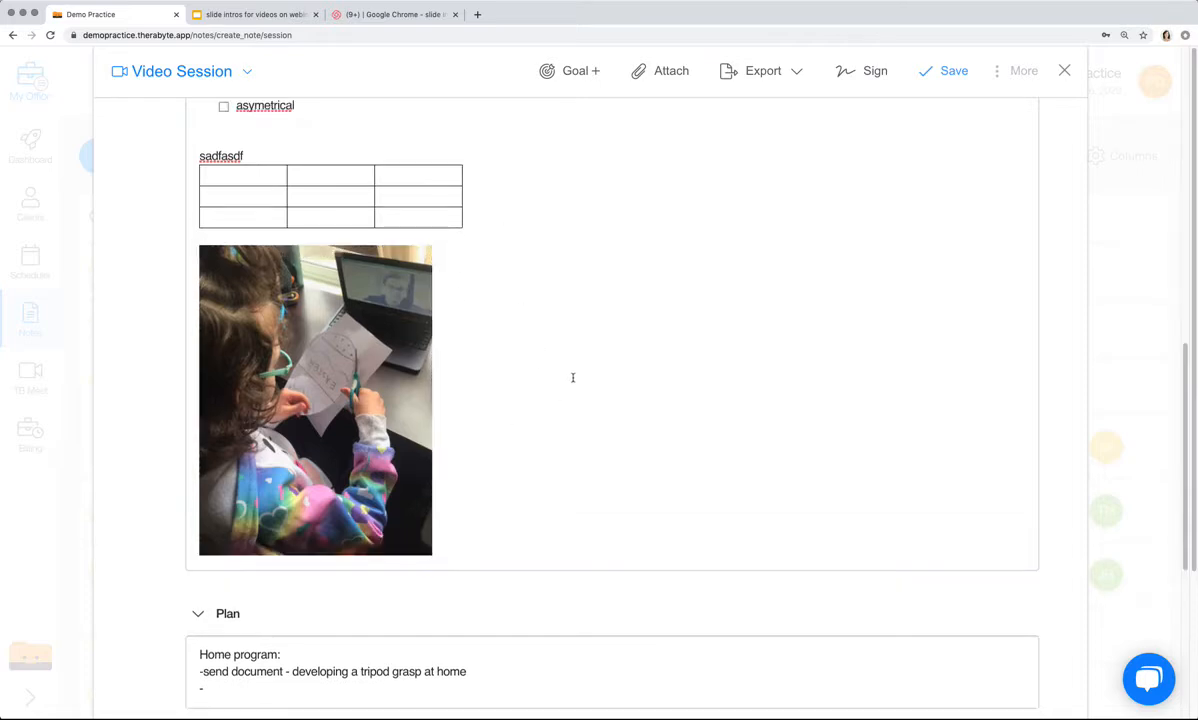
pyautogui.scroll(5, 573, 377)
pyautogui.scroll(5, 575, 373)
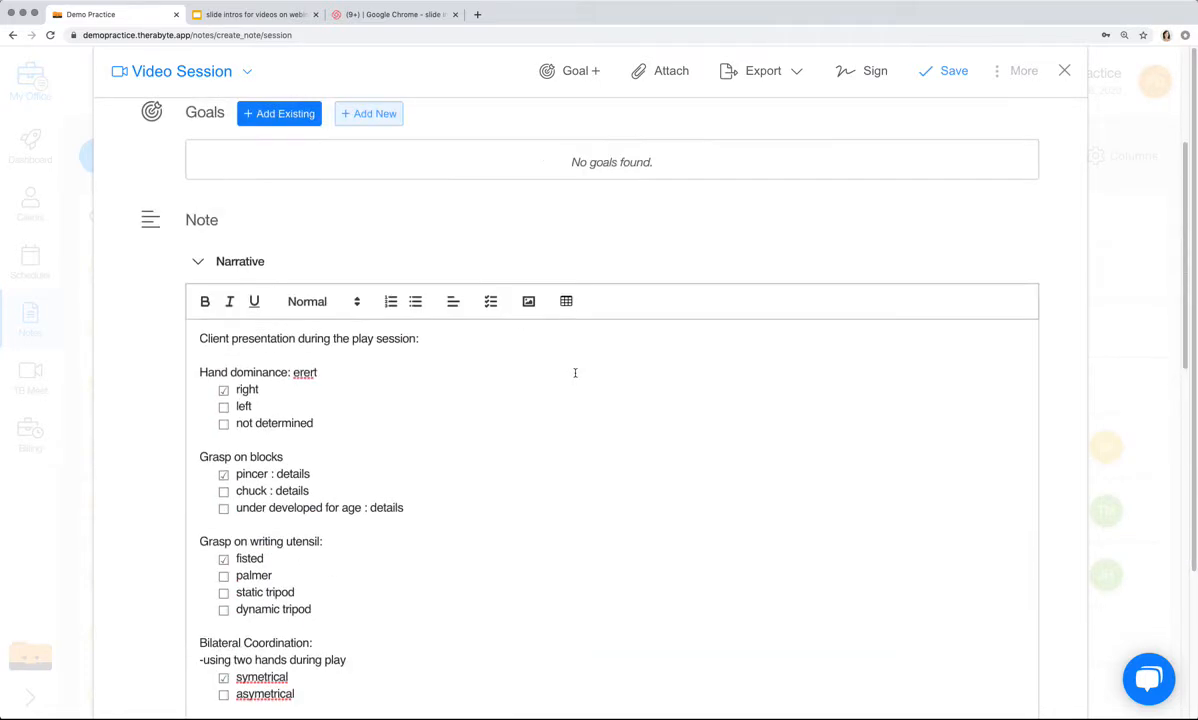
# Enter the homework lines "sdfglkjsdfgl", "sdflgkjsdflg" and "sdflgkjsdlfgkj", and enable and share the homework
pyautogui.scroll(-15, 575, 373)
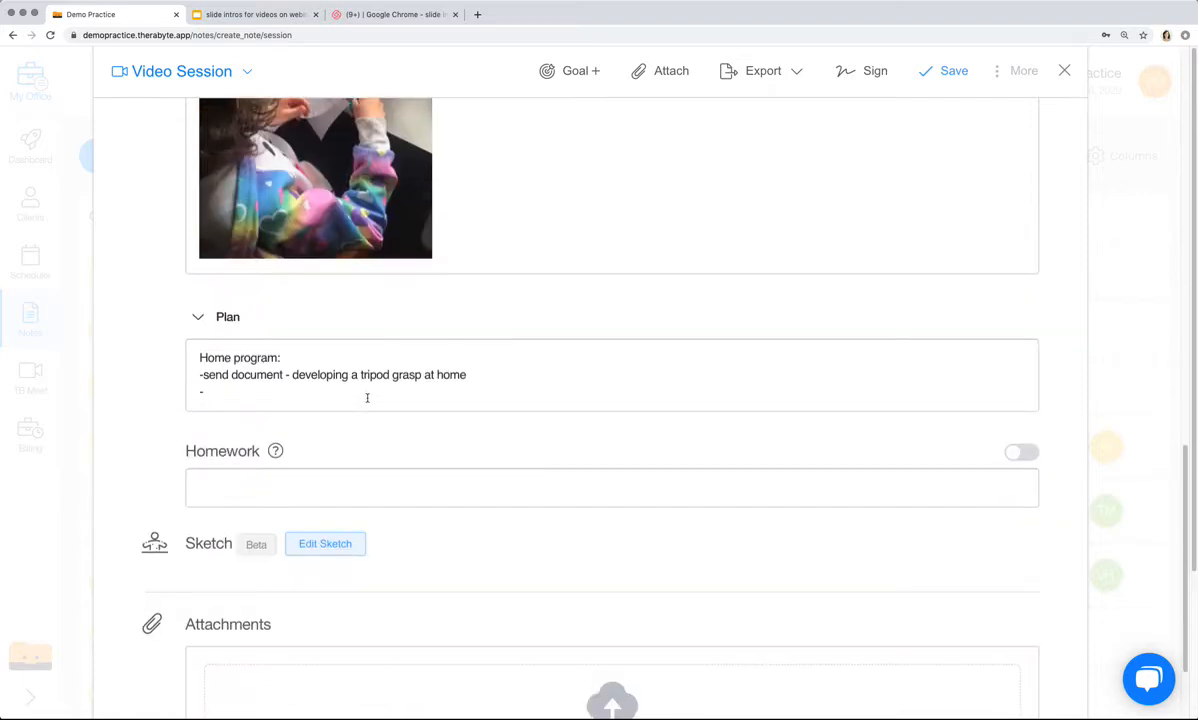
pyautogui.scroll(-2, 340, 400)
pyautogui.click(236, 405)
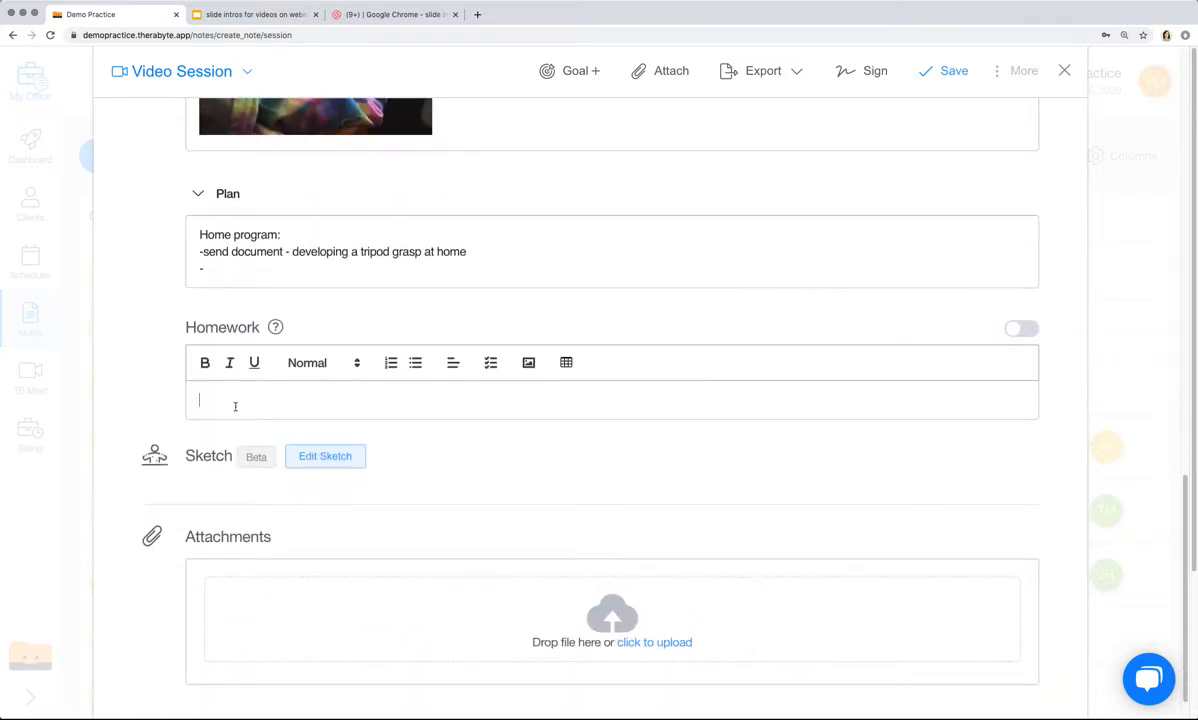
pyautogui.write('sdfglkjsdfgl')
pyautogui.press('Return')
pyautogui.write('sdflgkjsdflg')
pyautogui.press('Return')
pyautogui.write('sdflgkj')
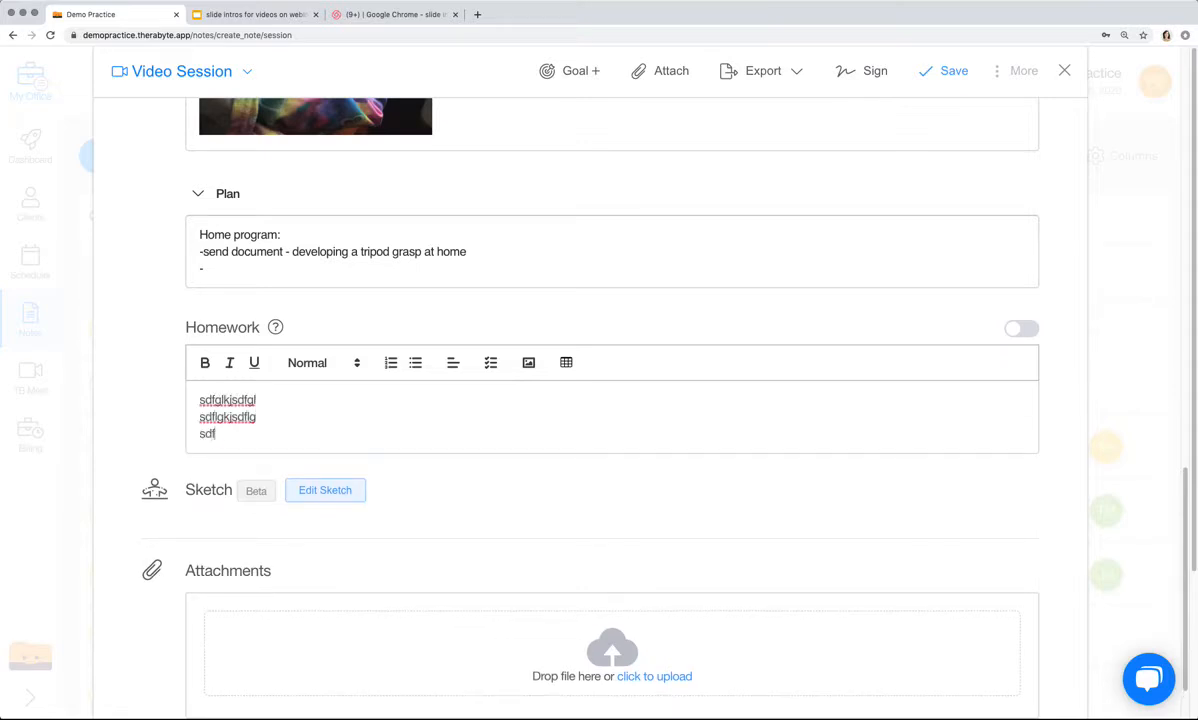
pyautogui.write('sdlfgkj')
pyautogui.click(1022, 330)
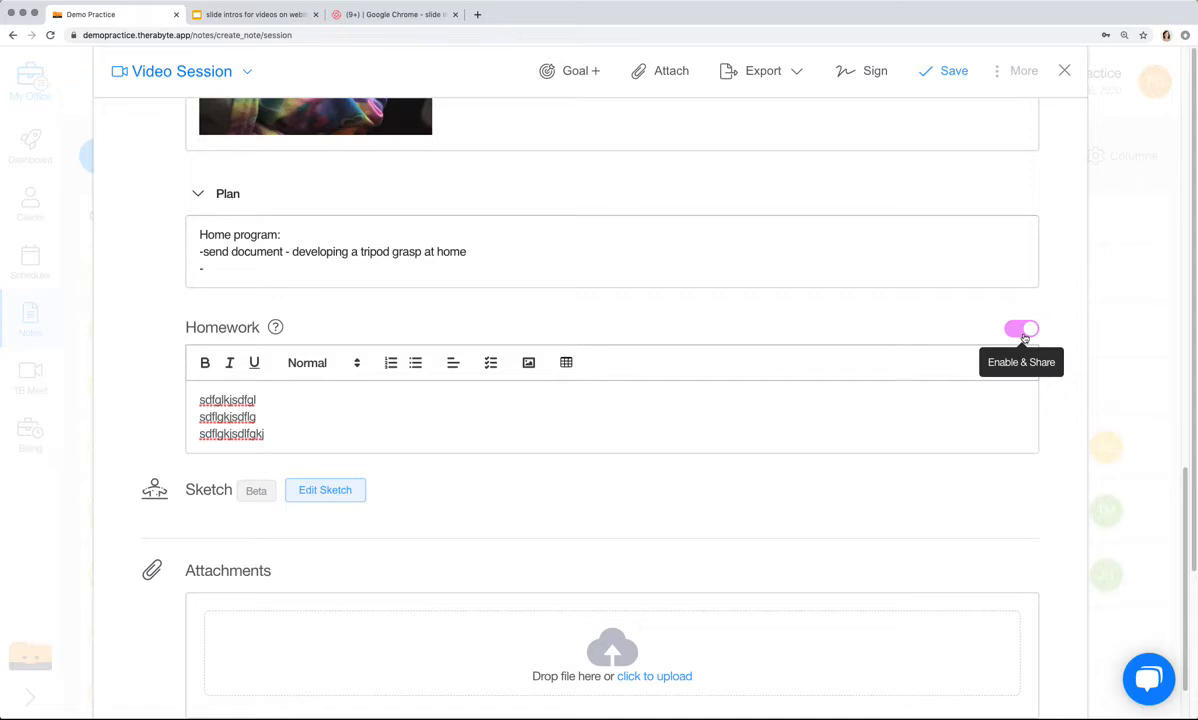
# Upload the file IMG_1898.jpg to the note's attachments
pyautogui.scroll(-2, 1060, 523)
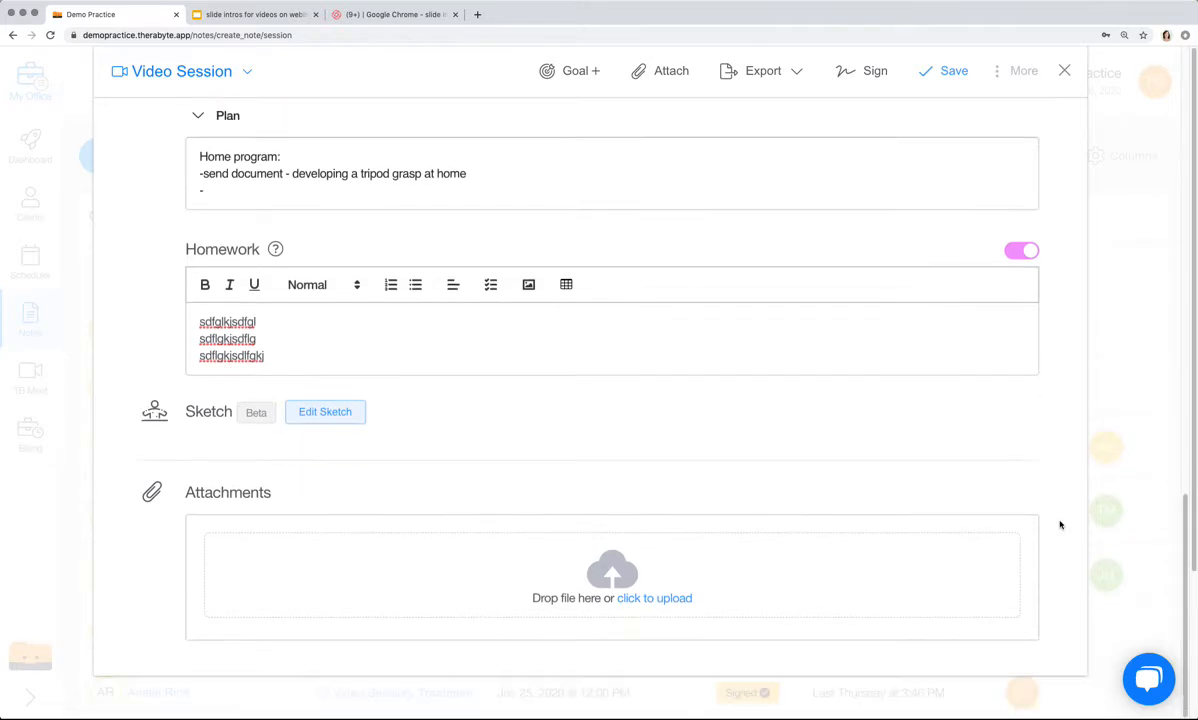
pyautogui.click(666, 599)
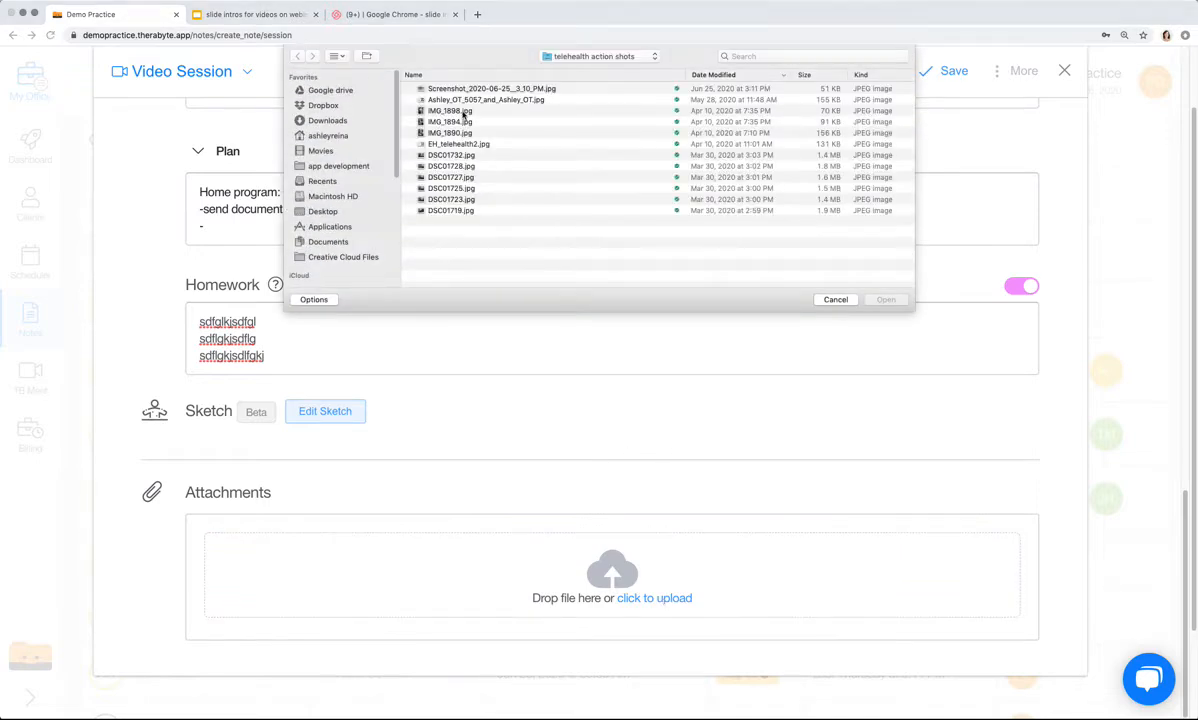
pyautogui.click(463, 113)
pyautogui.press('Return')
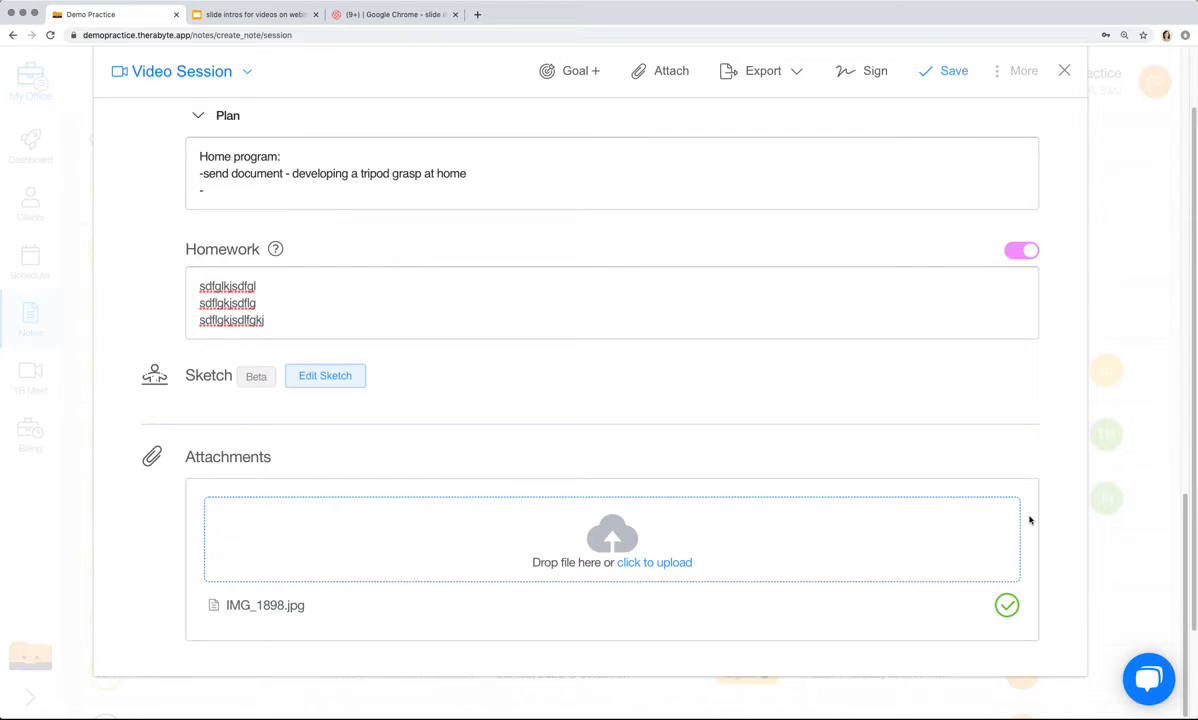
# Add the existing goals "Copy pre printing shapes - line to triangle" and "Print name from memory", and open a blank new goal entry
pyautogui.scroll(15, 1030, 520)
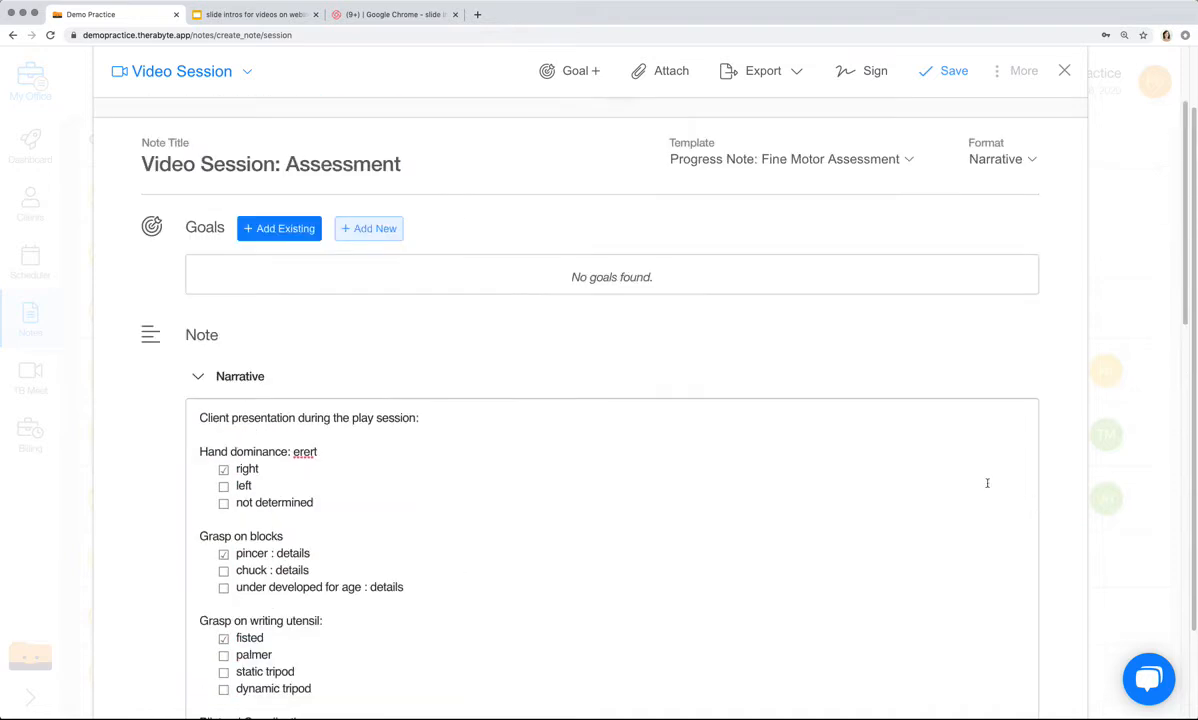
pyautogui.scroll(3, 548, 390)
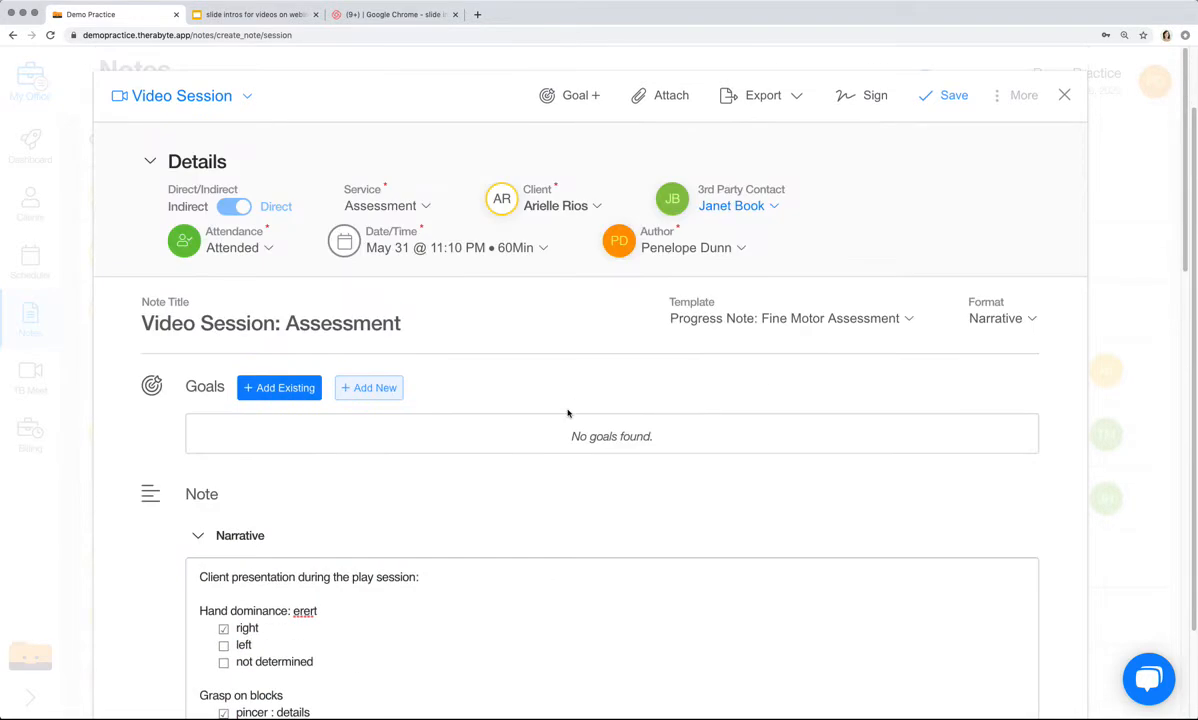
pyautogui.click(256, 388)
pyautogui.click(276, 474)
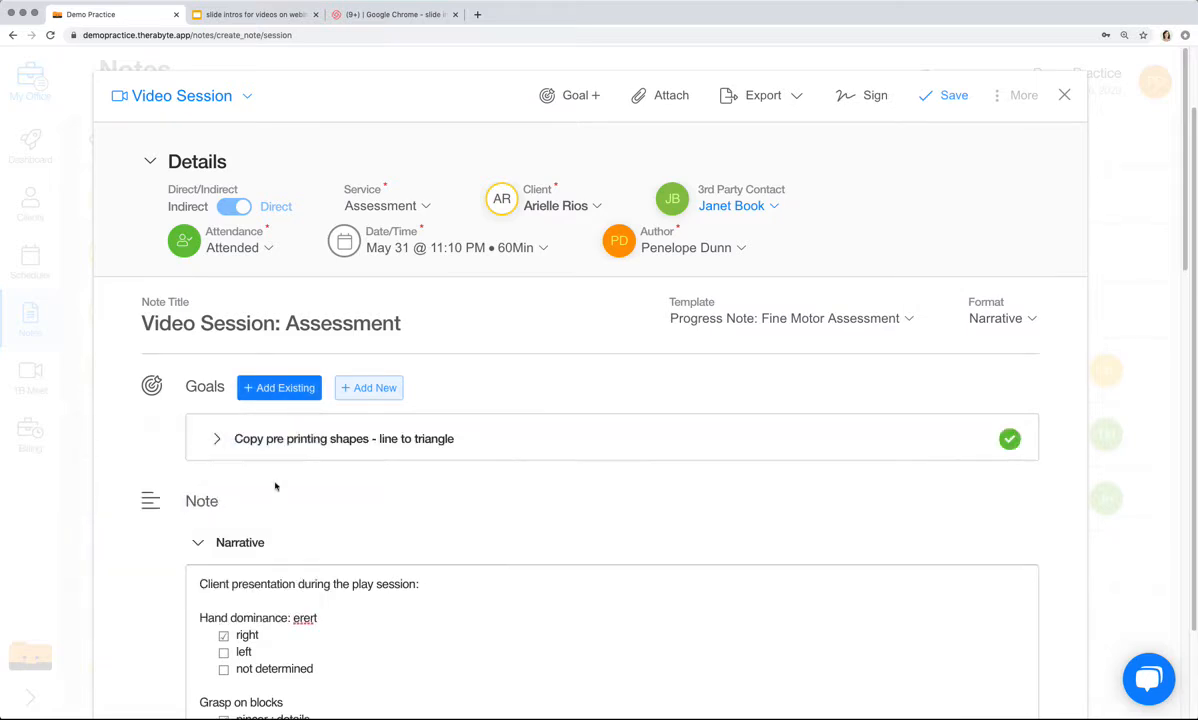
pyautogui.click(270, 390)
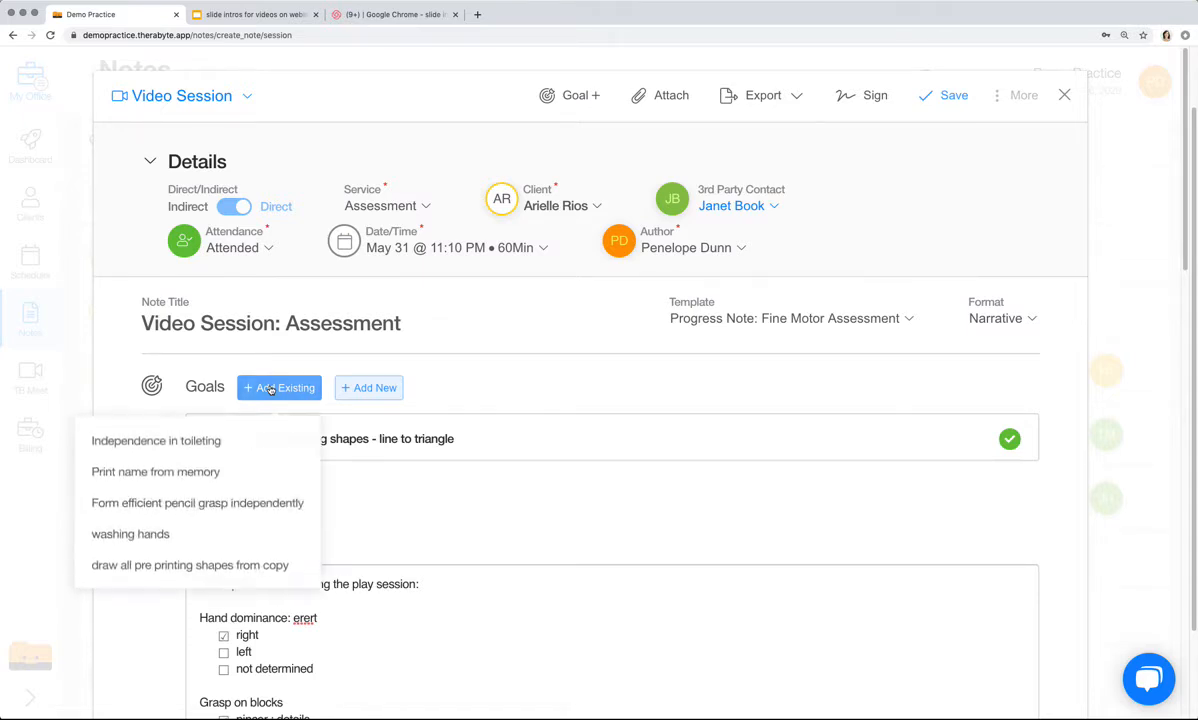
pyautogui.click(265, 467)
pyautogui.click(374, 394)
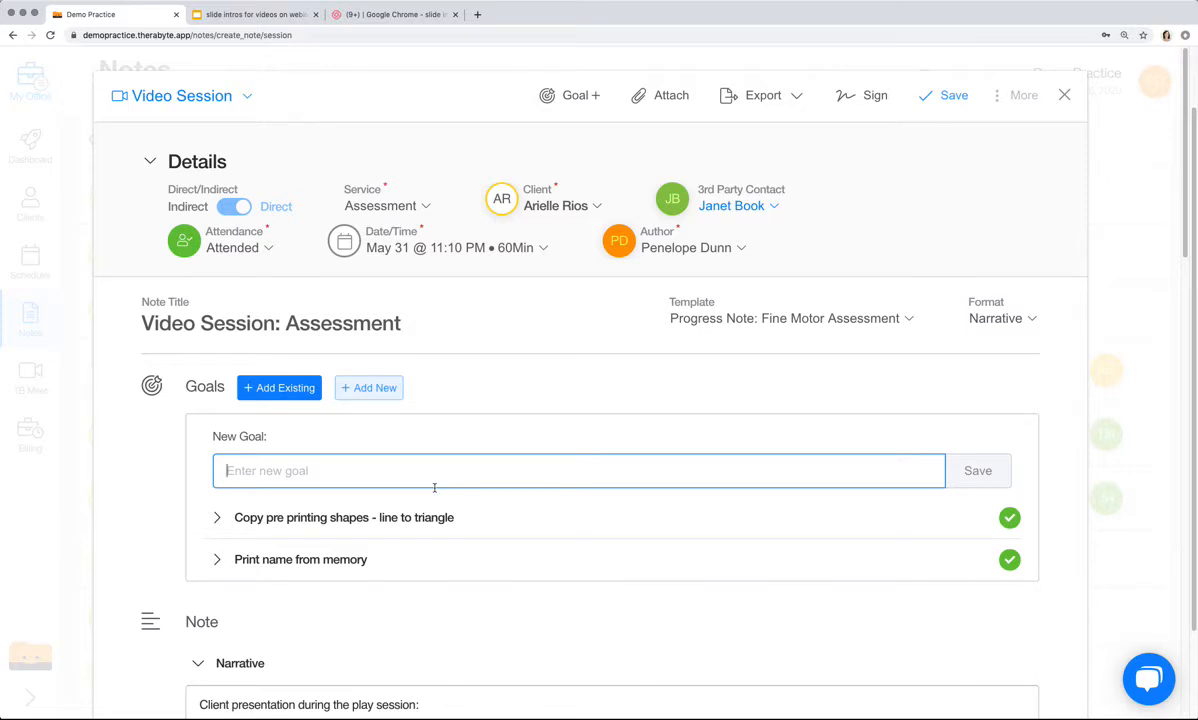
# Add and save the comment "dvfbsdbxcb" on the goal "Copy pre printing shapes - line to triangle"
pyautogui.click(218, 518)
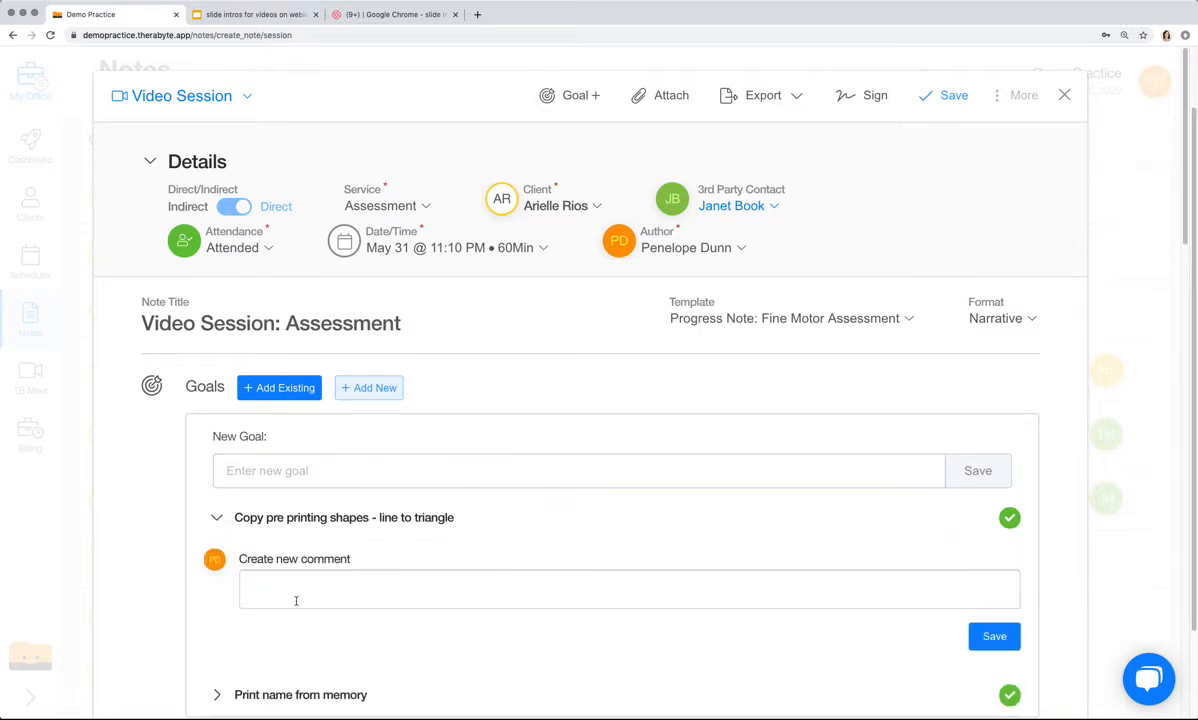
pyautogui.click(296, 600)
pyautogui.write('dvfbsdbxcb')
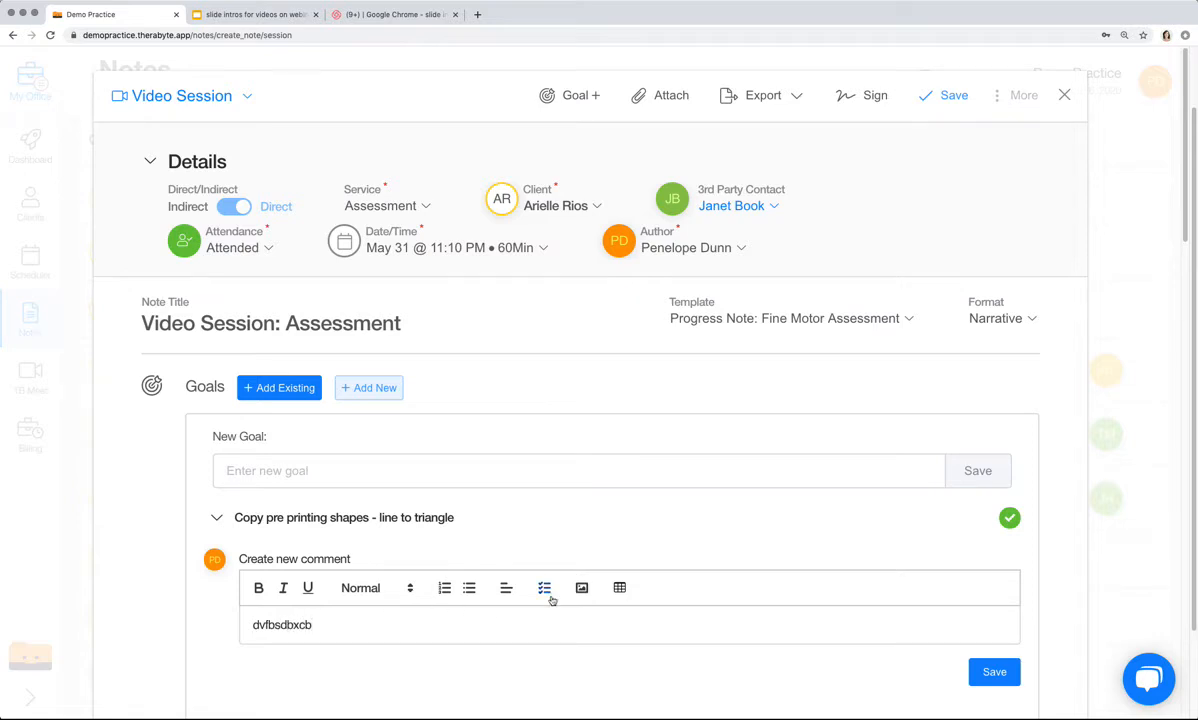
pyautogui.scroll(-4, 698, 580)
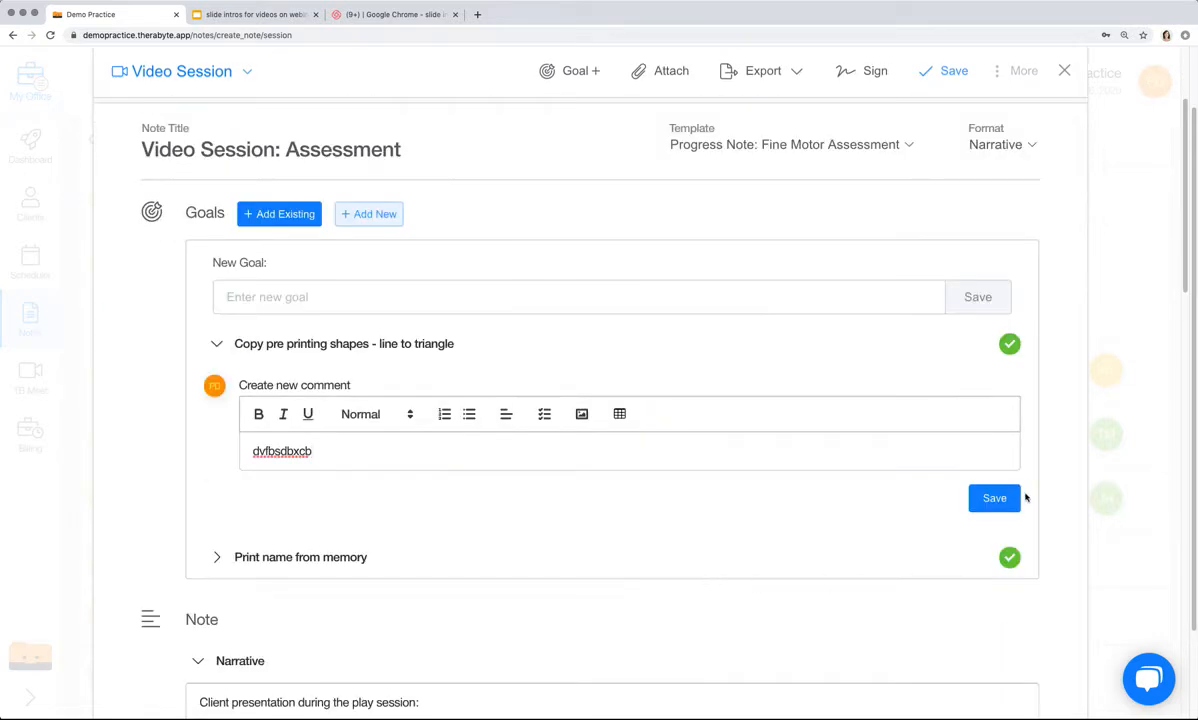
pyautogui.click(992, 496)
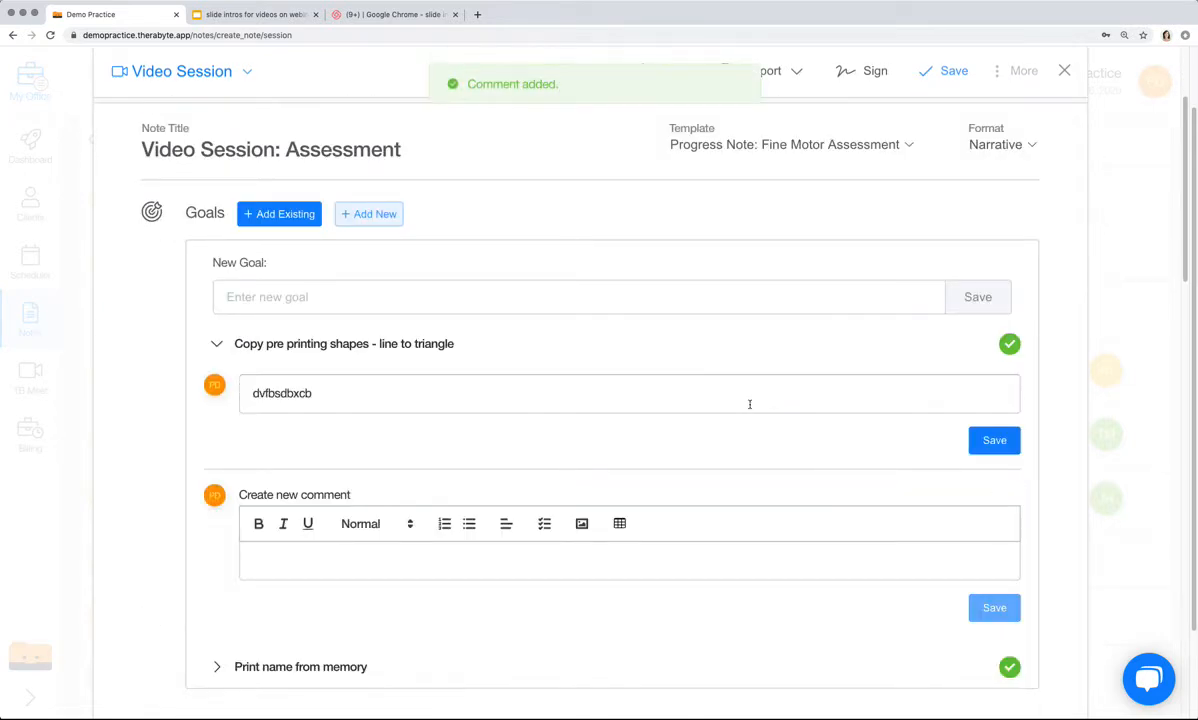
# Save the video session note and sign it, accepting the signing declaration
pyautogui.click(950, 72)
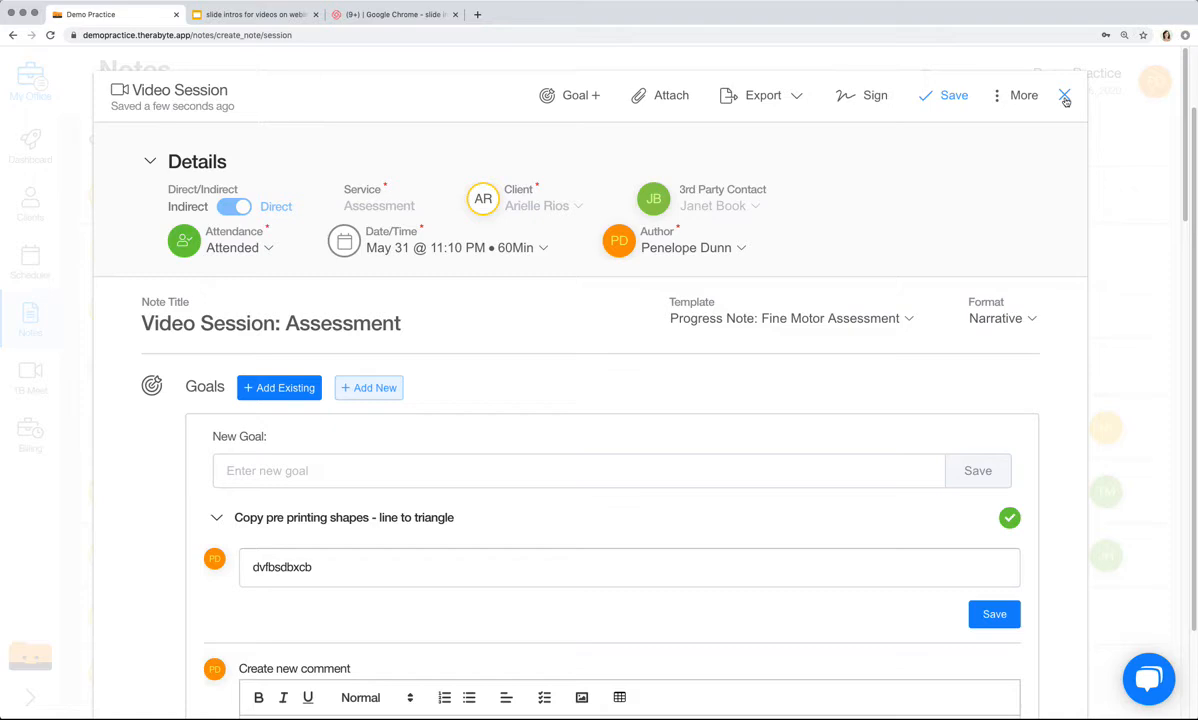
pyautogui.click(866, 96)
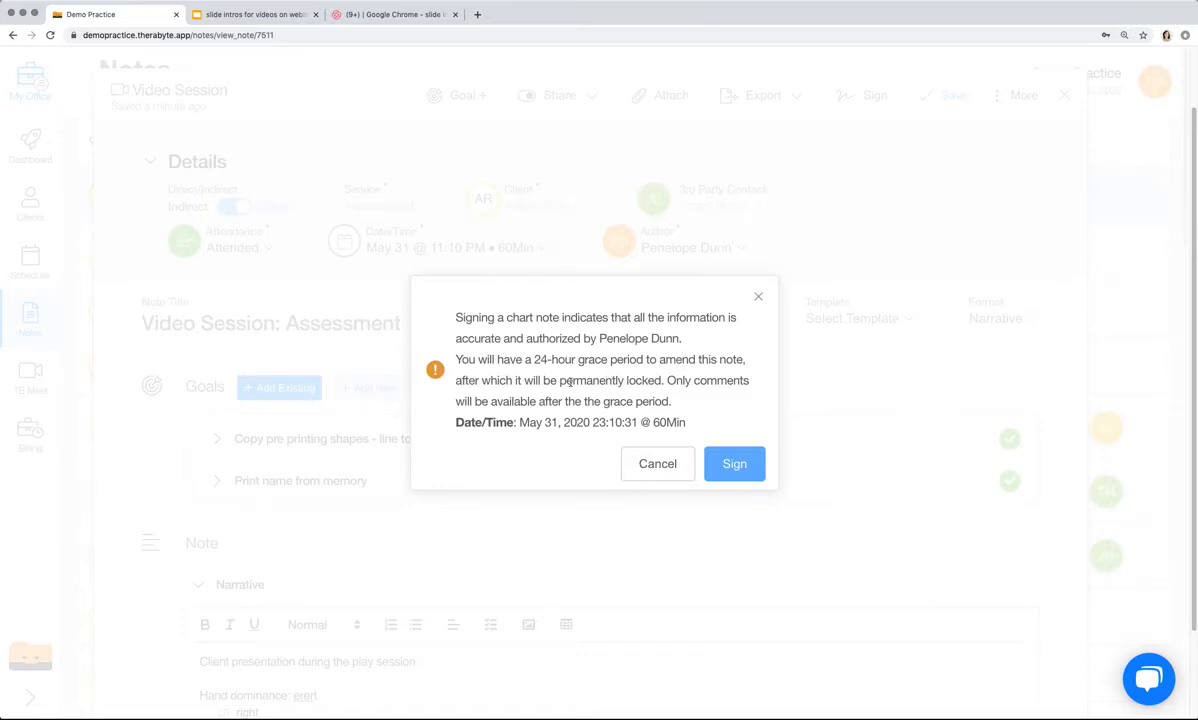
pyautogui.click(733, 464)
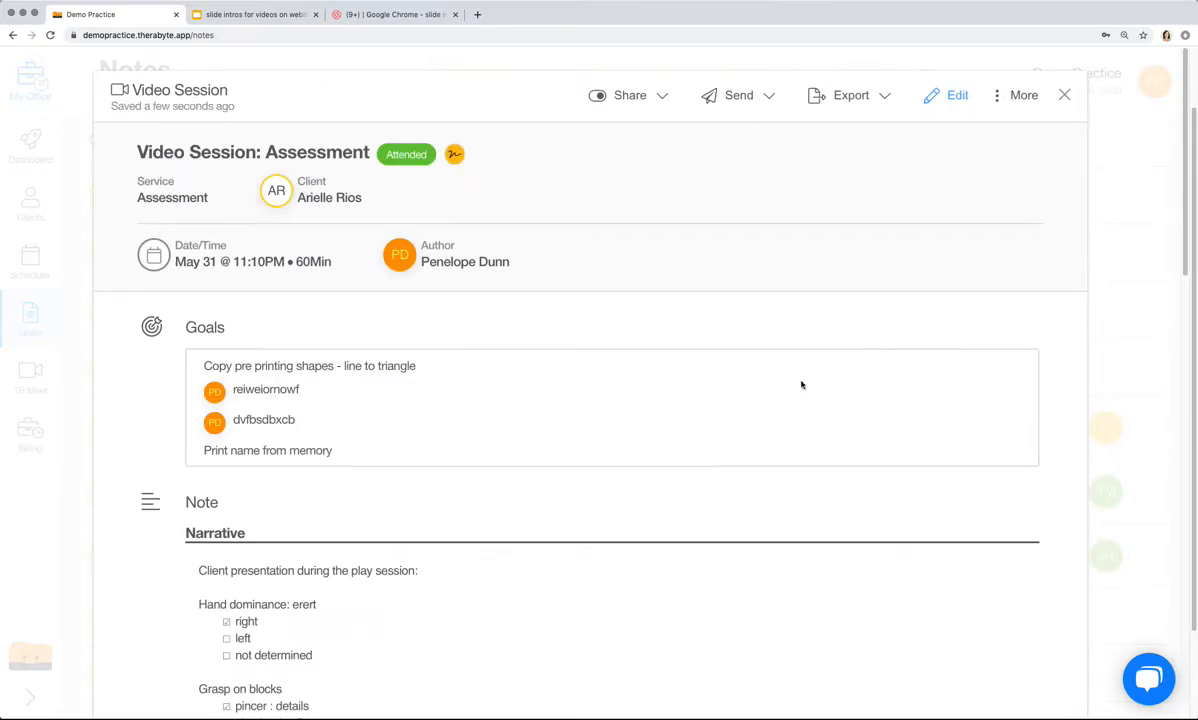
# Add the comment "dsfgsdfgdfg" under the narrative section of the signed note
pyautogui.scroll(-10, 790, 363)
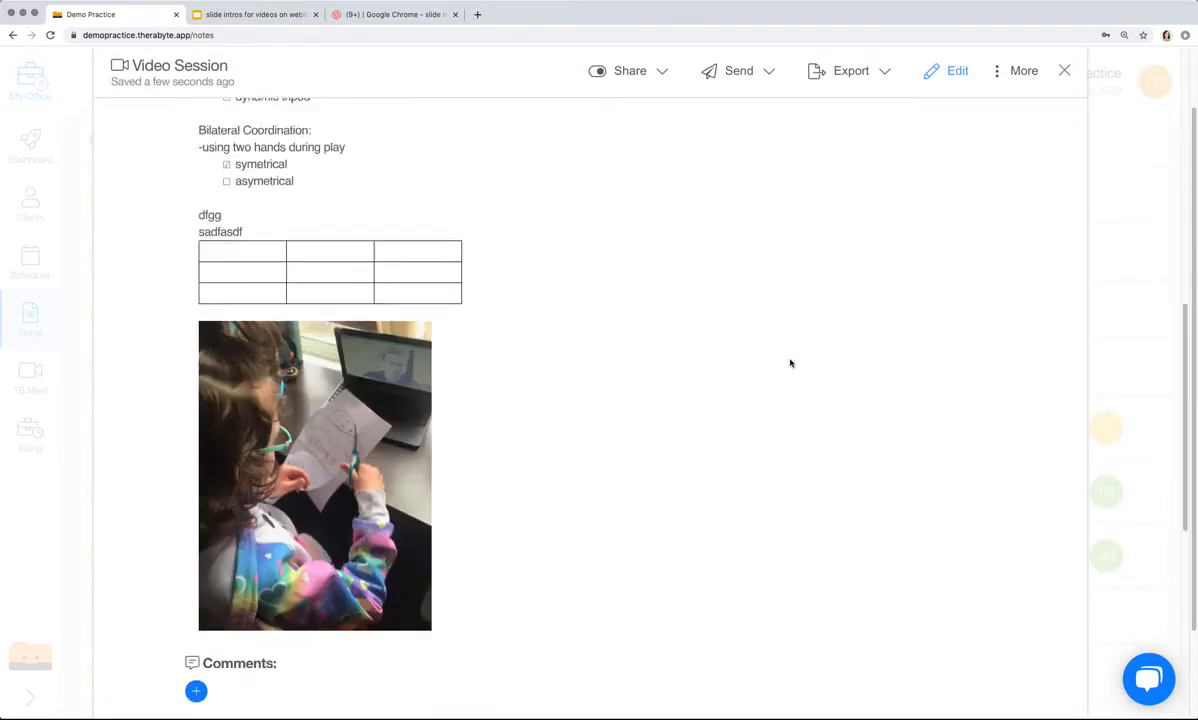
pyautogui.scroll(-5, 790, 363)
pyautogui.click(196, 437)
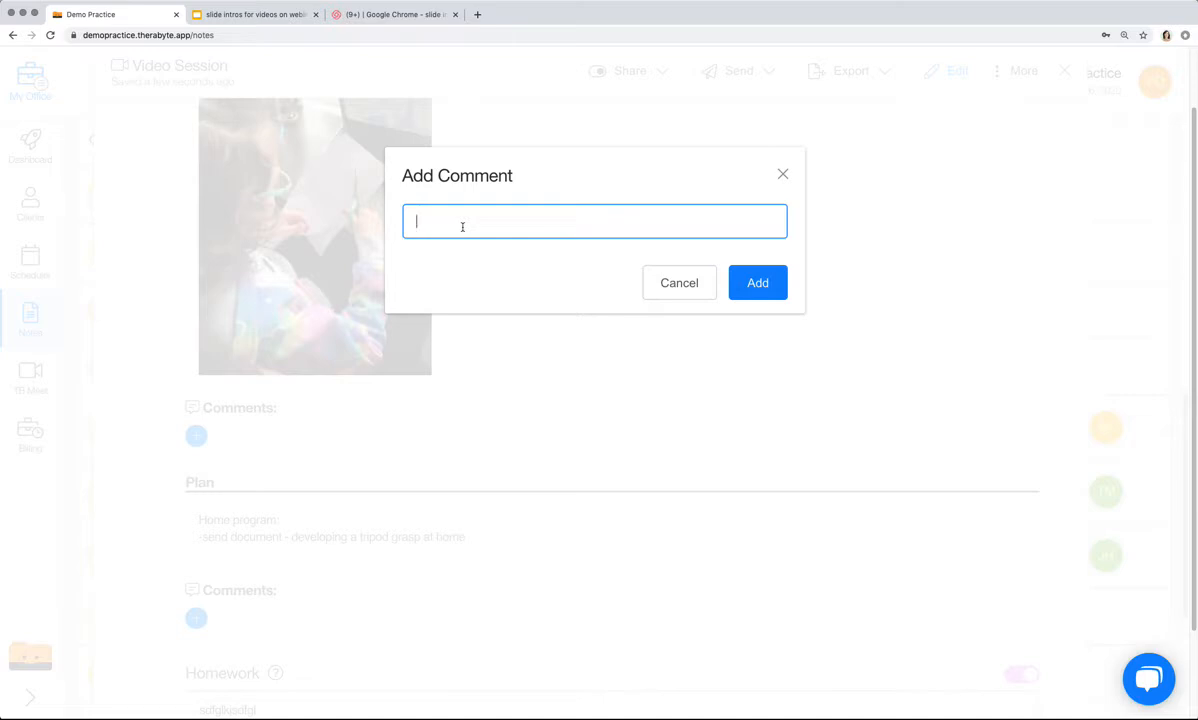
pyautogui.write('dsfgsdfgdfg')
pyautogui.click(757, 294)
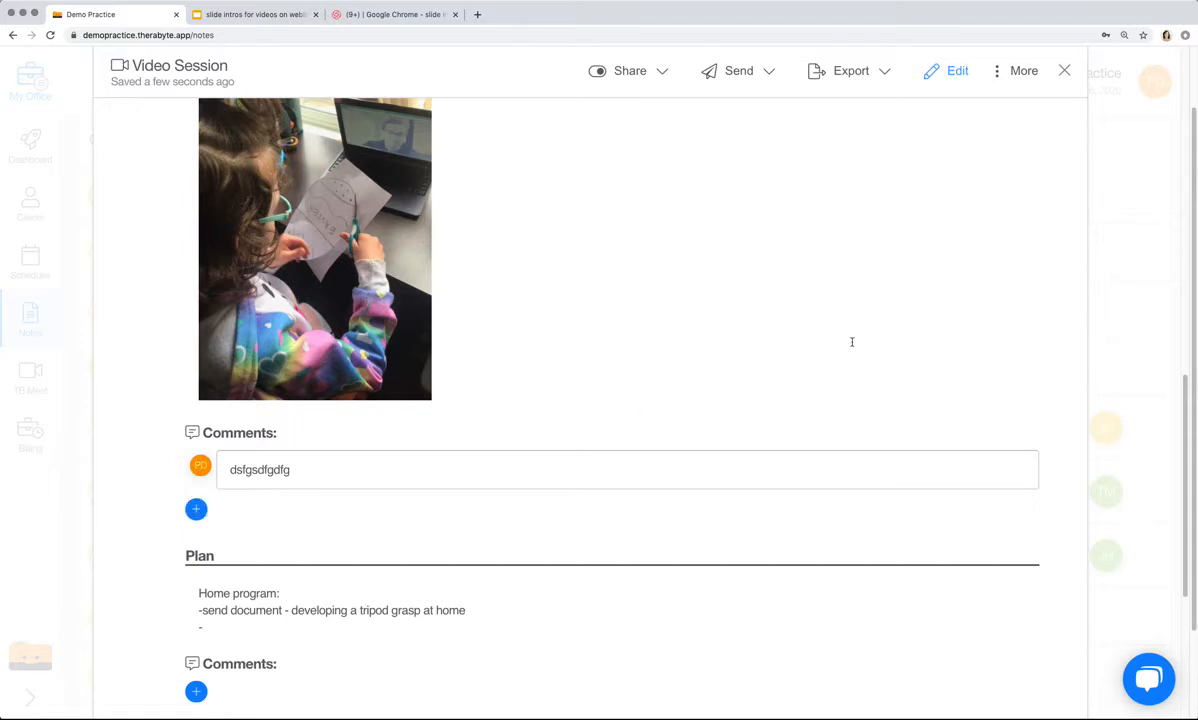
# Look over the signed note's export options and the recipients its attachments can be sent to
pyautogui.scroll(10, 850, 337)
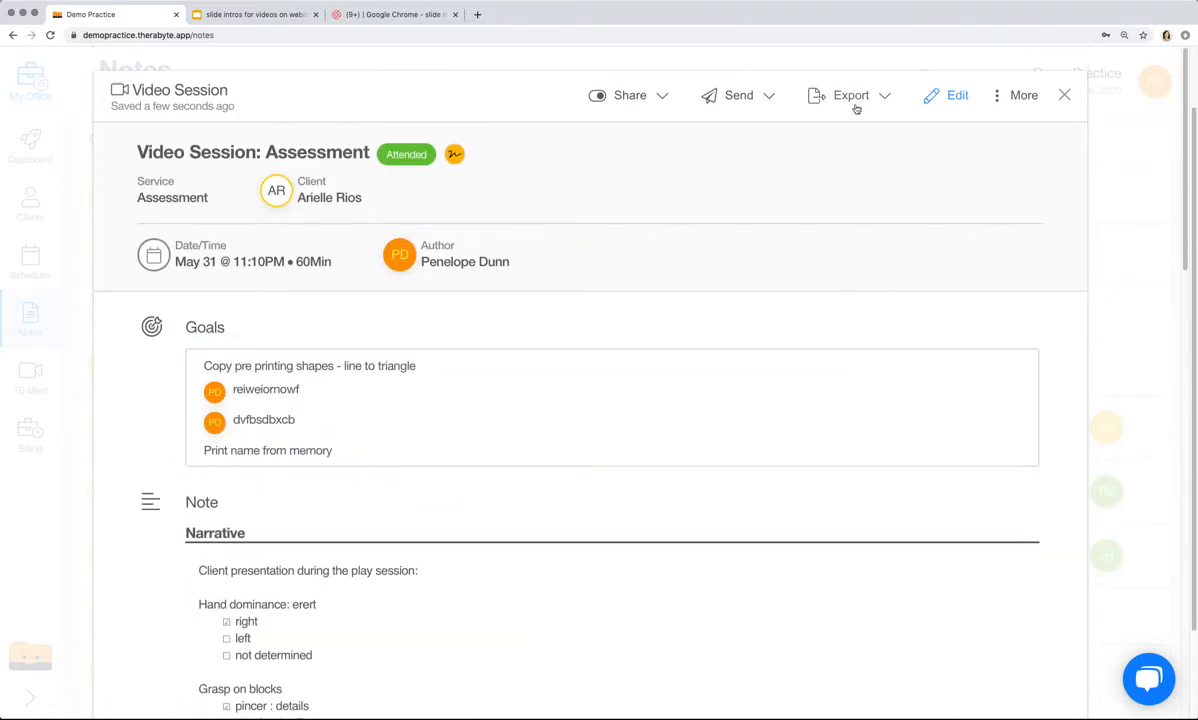
pyautogui.click(853, 98)
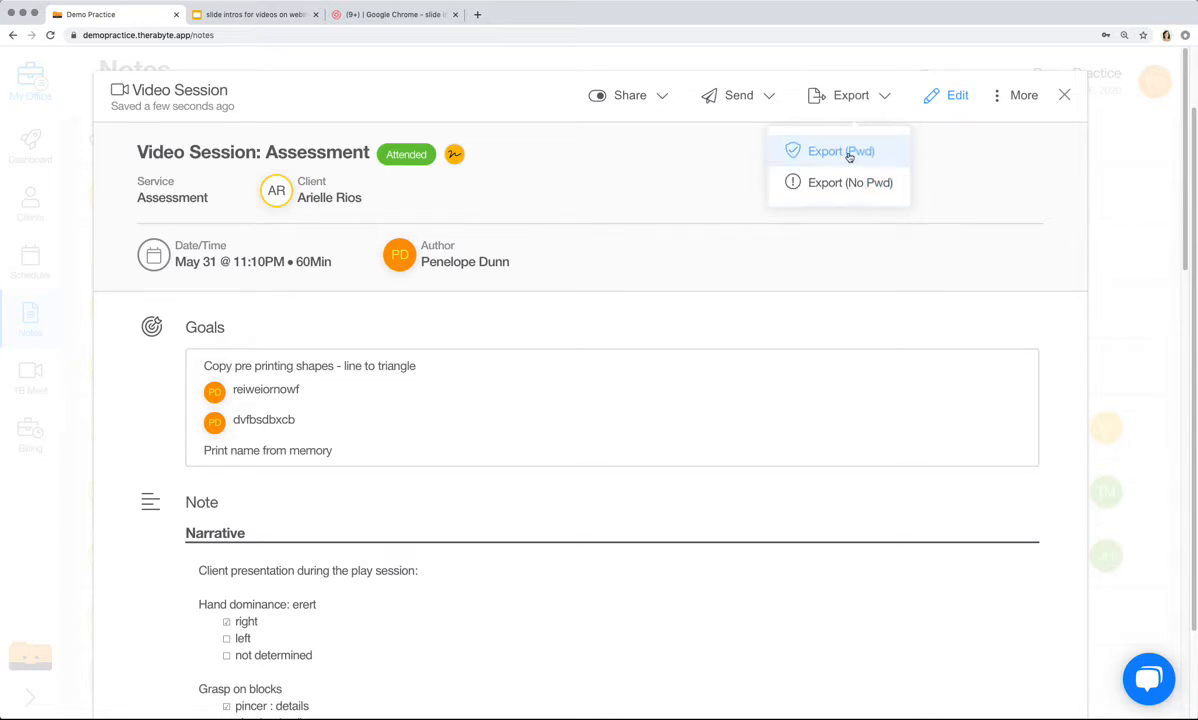
pyautogui.click(686, 93)
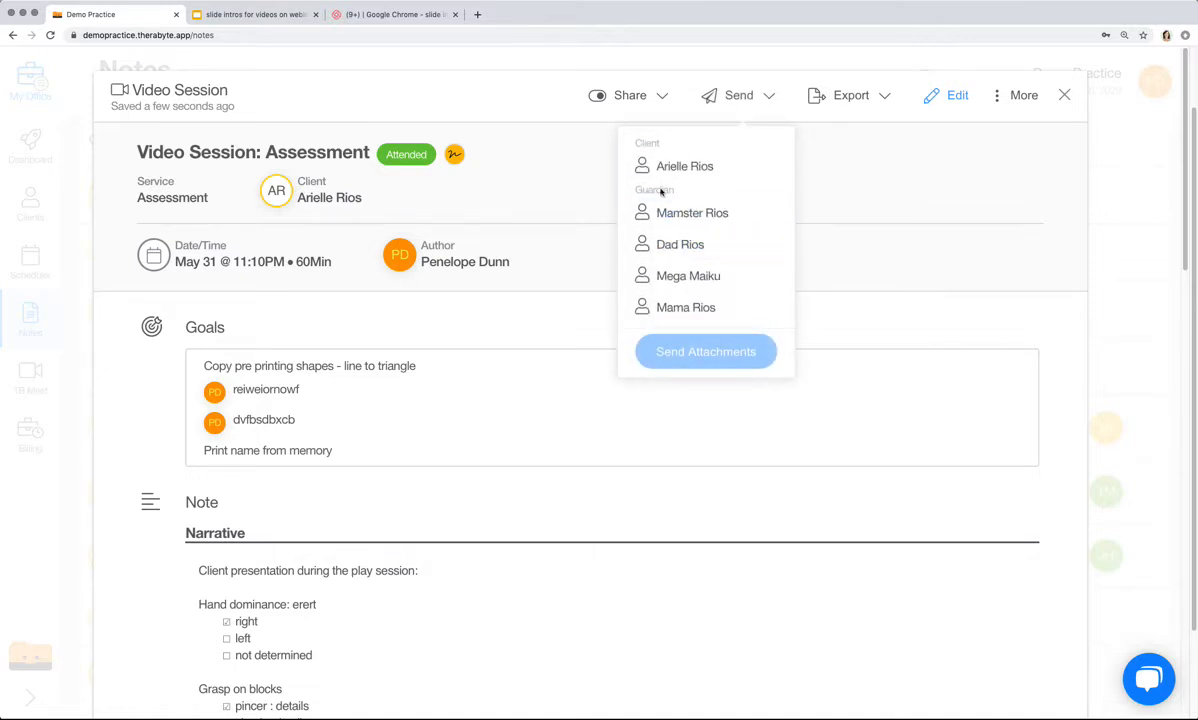
# Share the signed note to the portal with the last person listed under the primary contacts
pyautogui.click(629, 97)
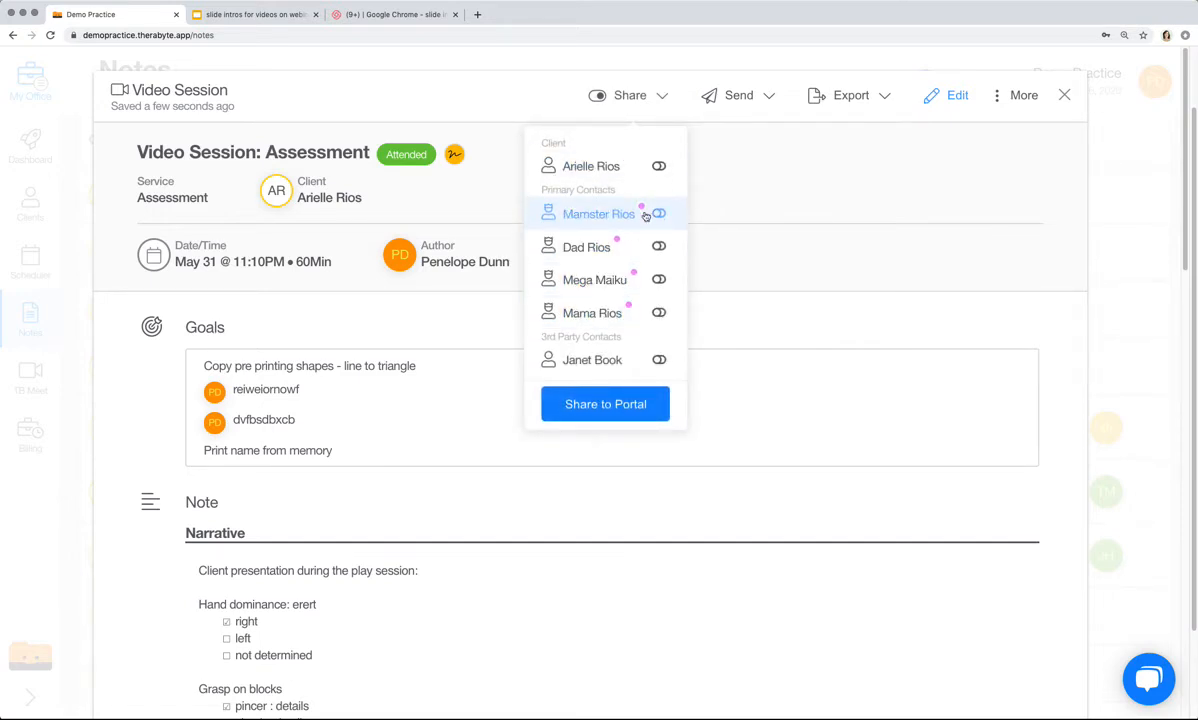
pyautogui.click(659, 314)
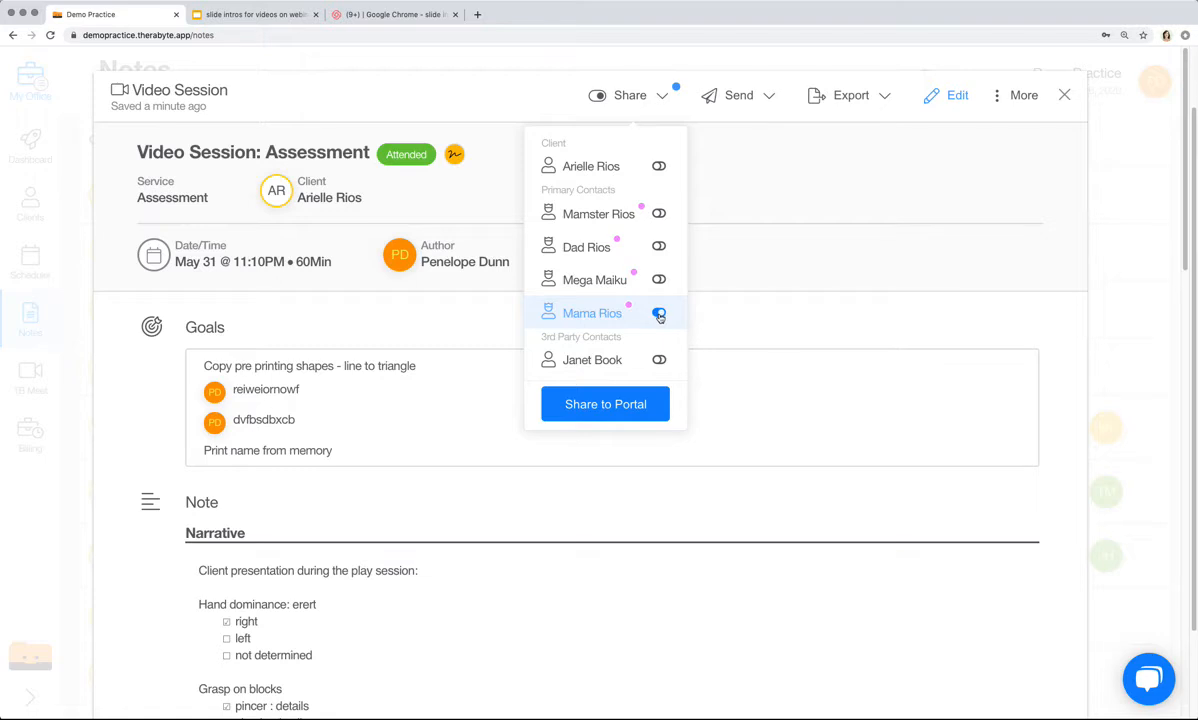
pyautogui.click(617, 407)
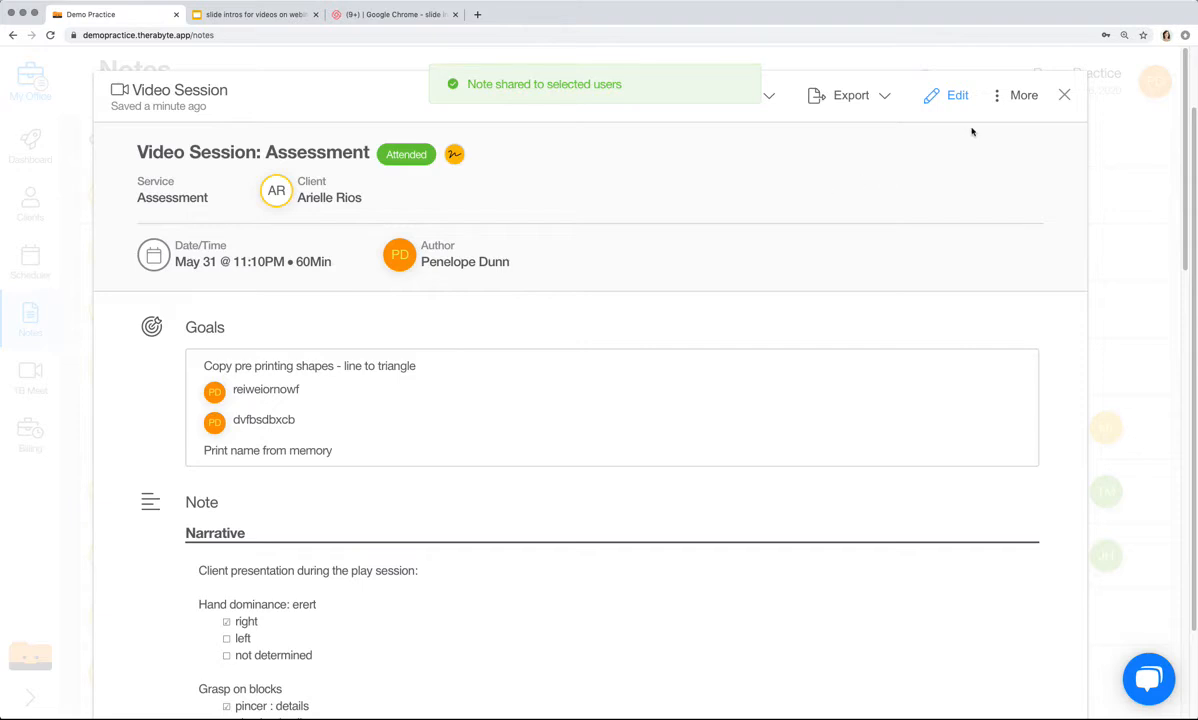
# Review the note's history of authors, dates and comments, and close it
pyautogui.click(1018, 96)
pyautogui.click(1006, 182)
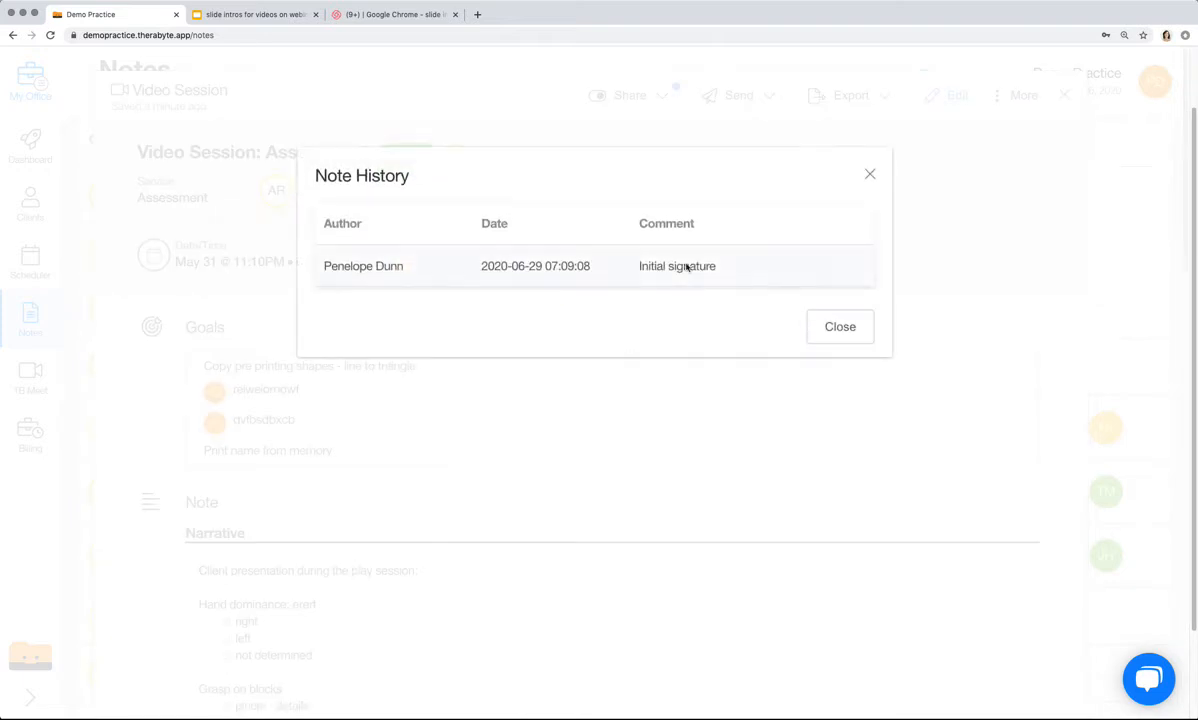
pyautogui.click(850, 330)
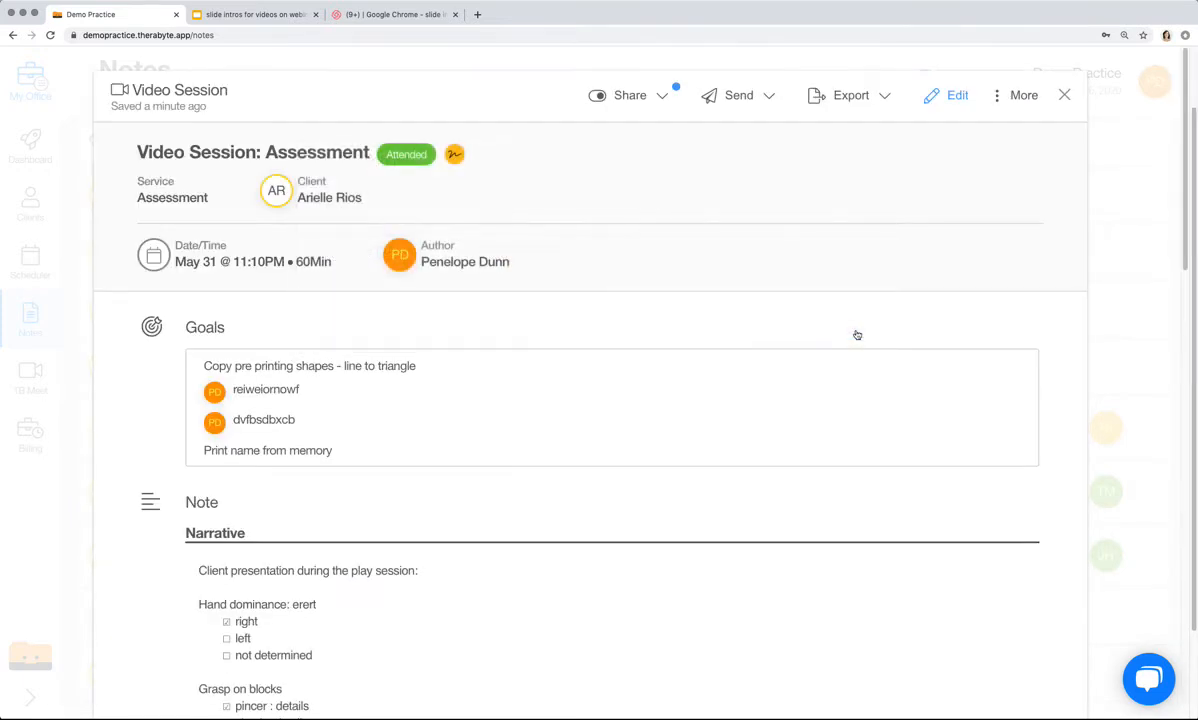
# Close the signed note and start a new template in the notes area
pyautogui.click(1064, 95)
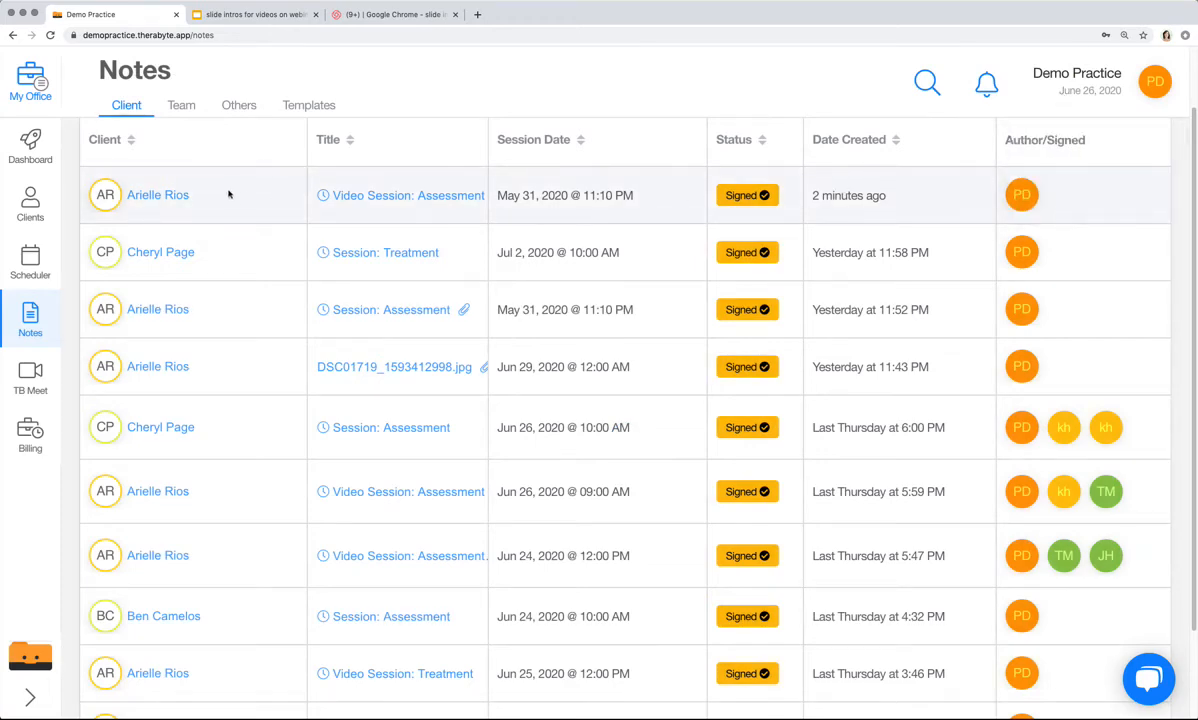
pyautogui.click(310, 106)
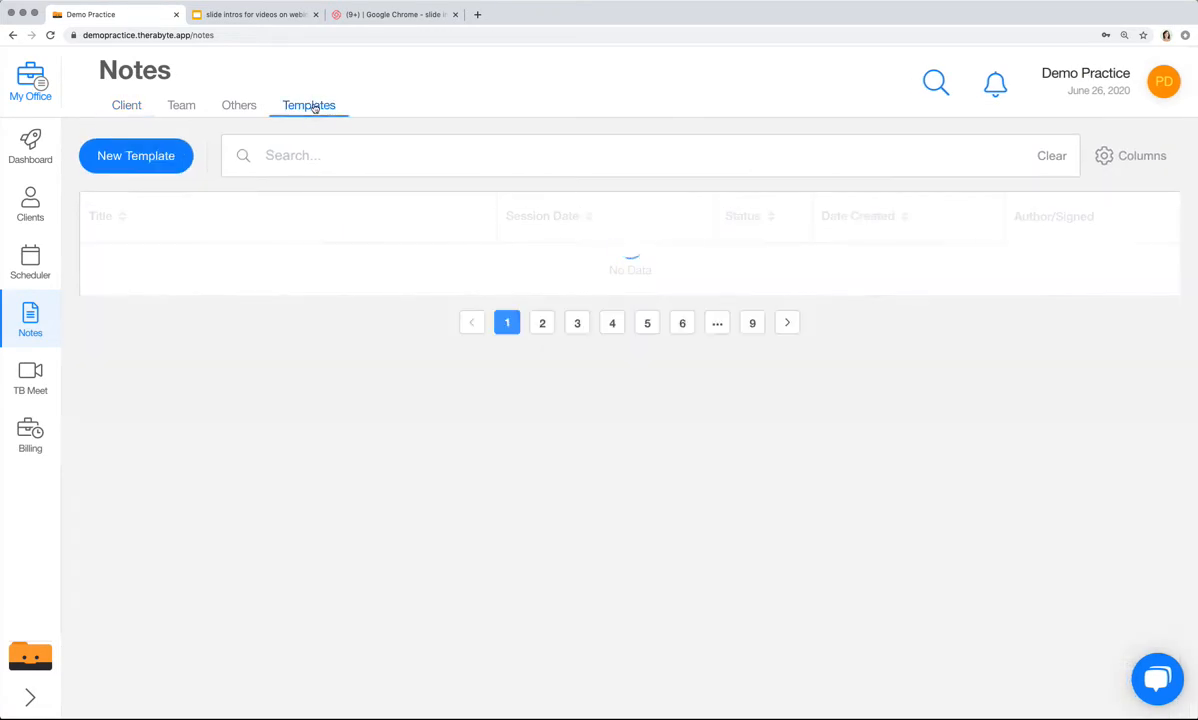
pyautogui.click(137, 156)
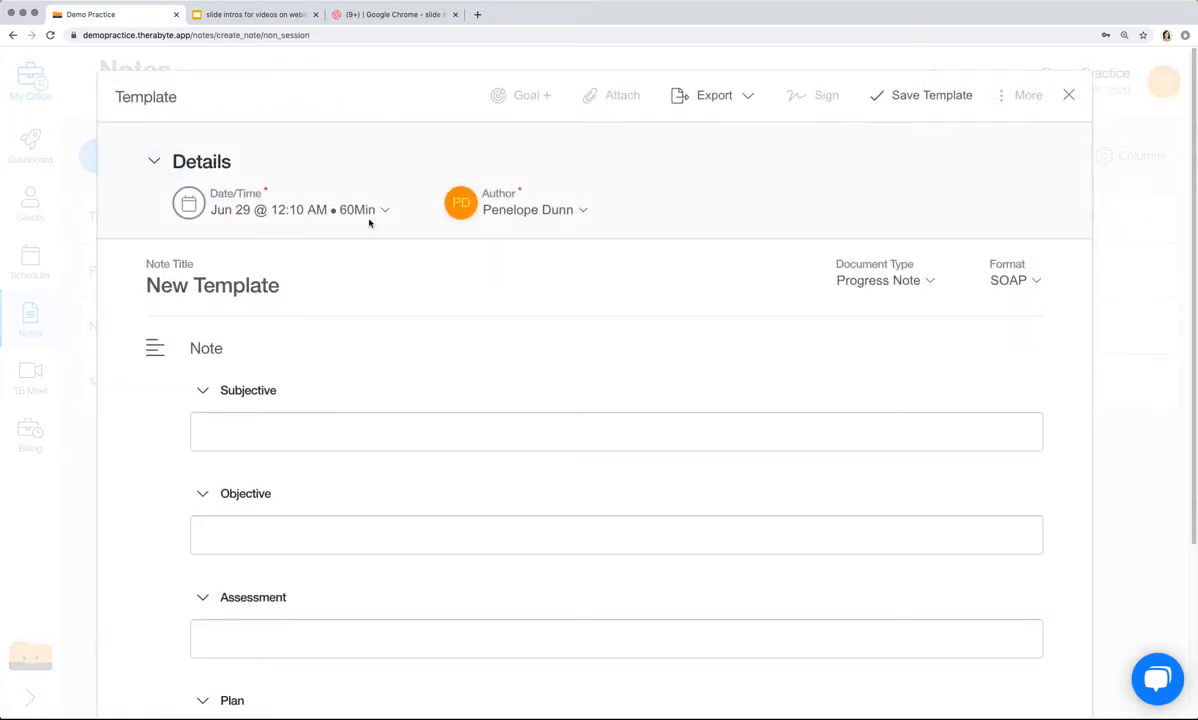
# Look over the blank template's format options, note sections and attachments area, and close it without saving
pyautogui.click(580, 276)
pyautogui.scroll(-2, 695, 282)
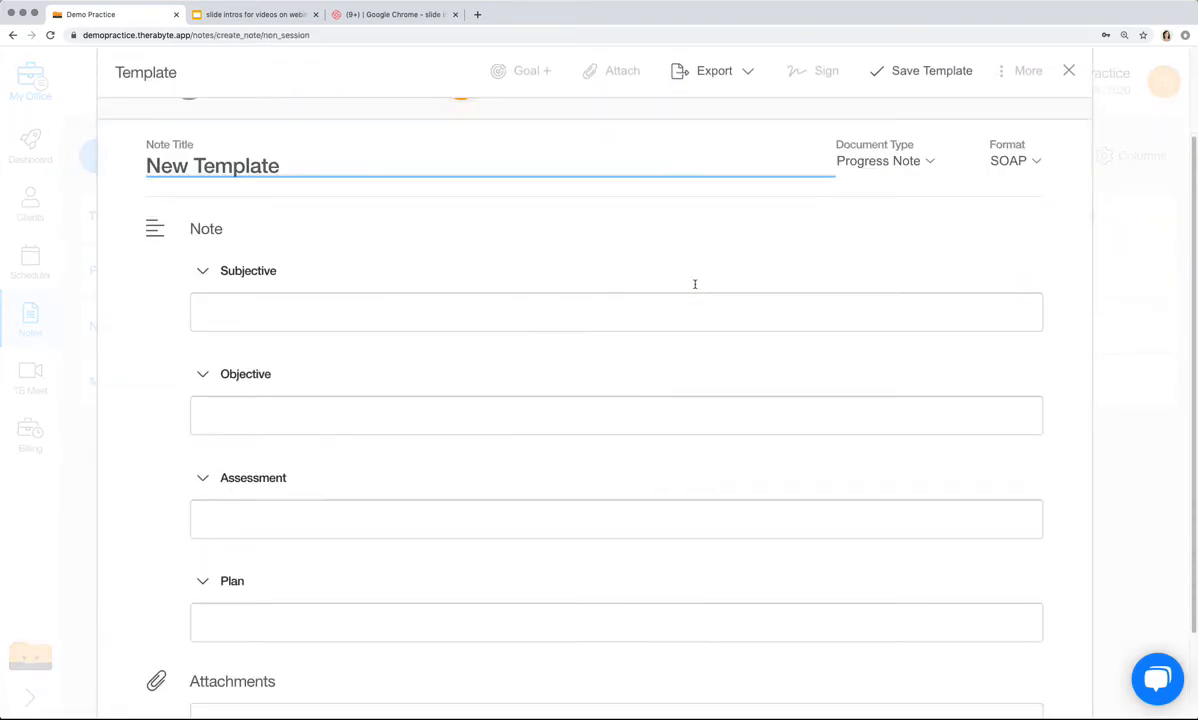
pyautogui.click(1015, 160)
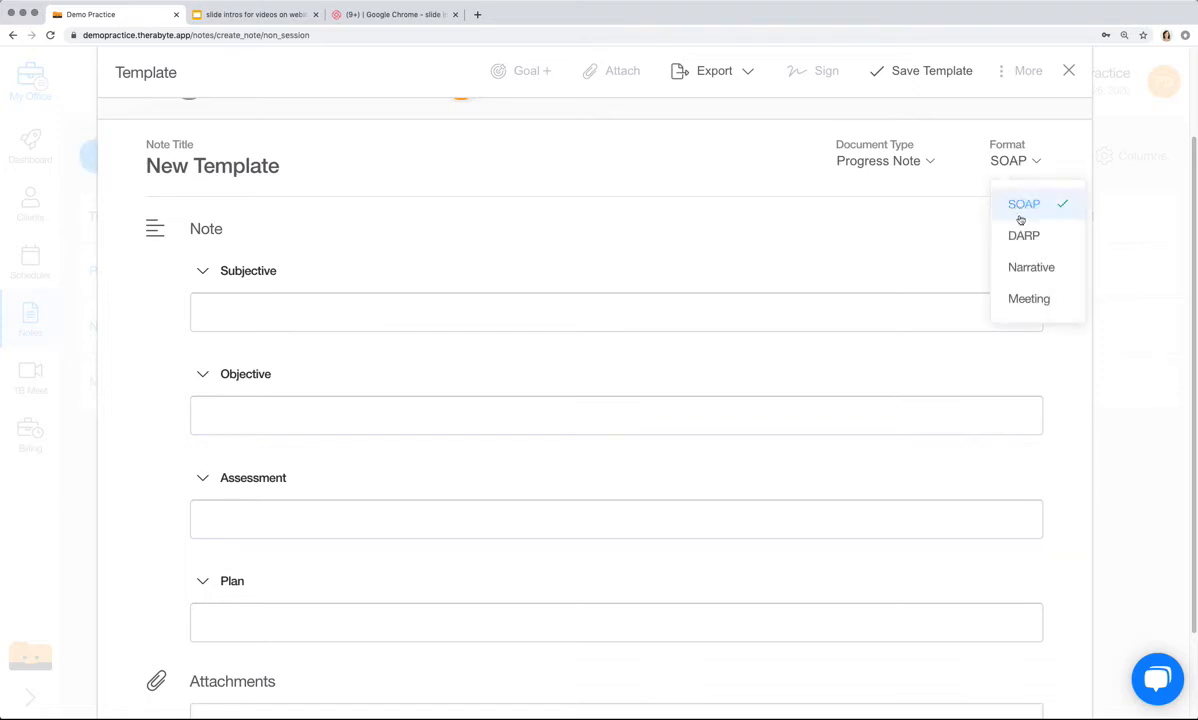
pyautogui.click(824, 243)
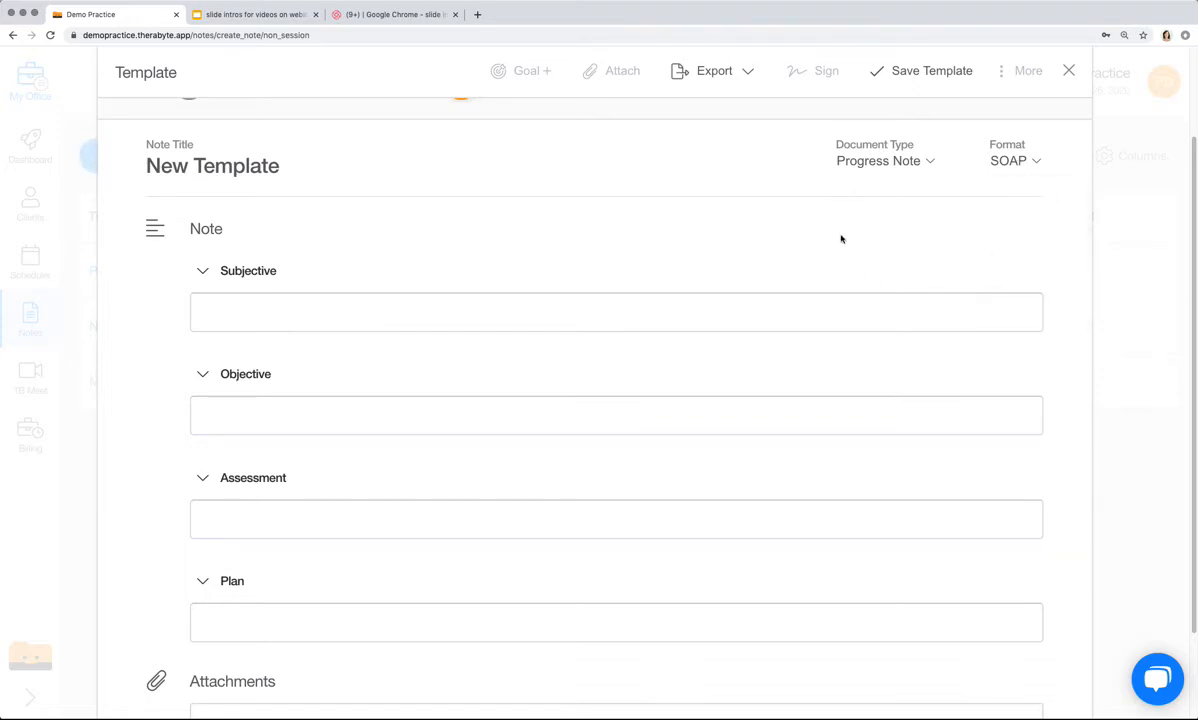
pyautogui.scroll(-2, 843, 236)
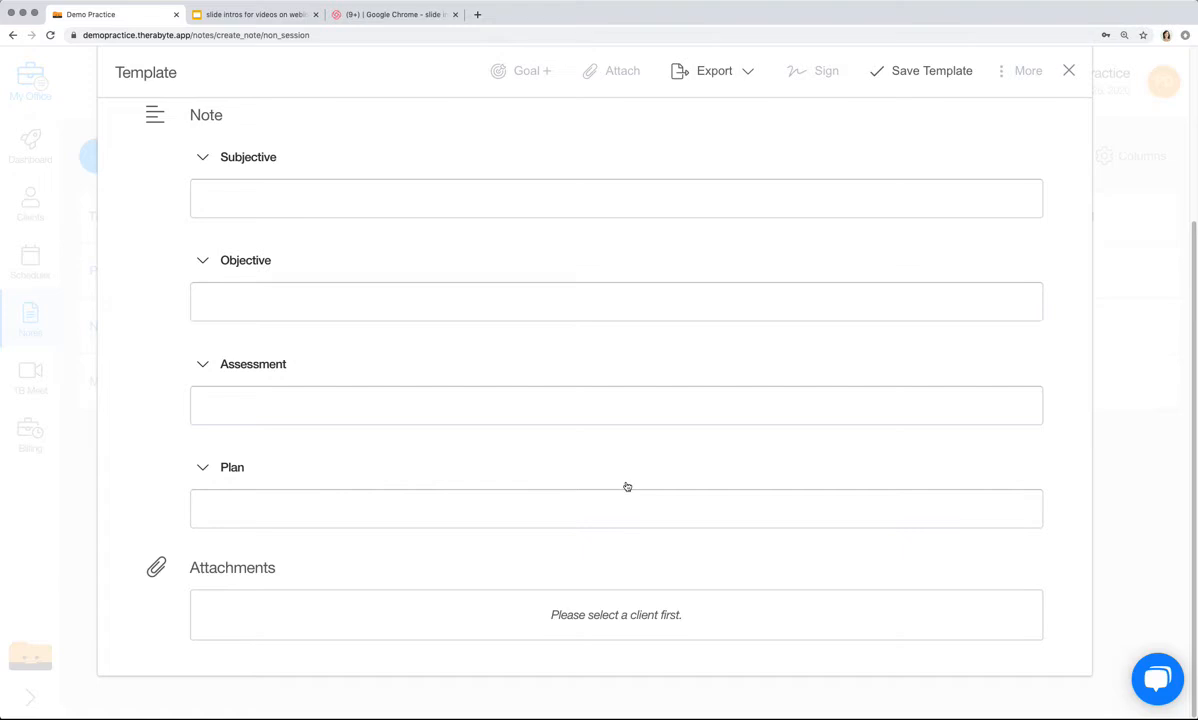
pyautogui.scroll(4, 698, 222)
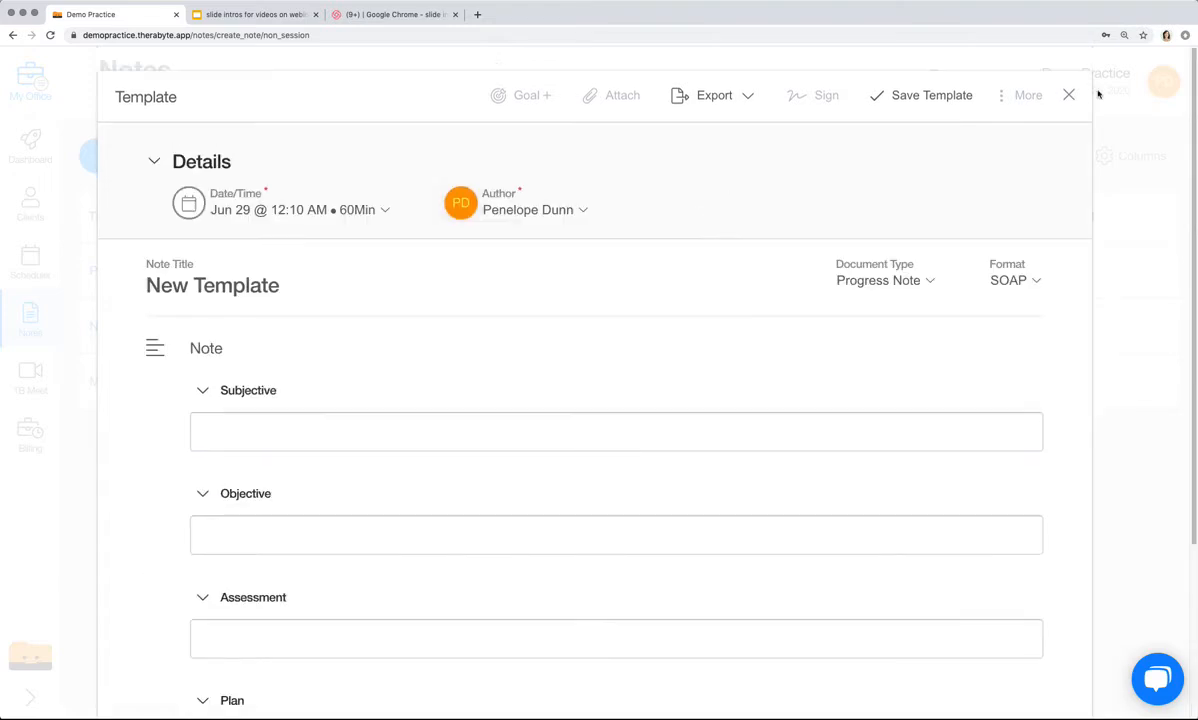
pyautogui.click(1070, 95)
pyautogui.click(446, 243)
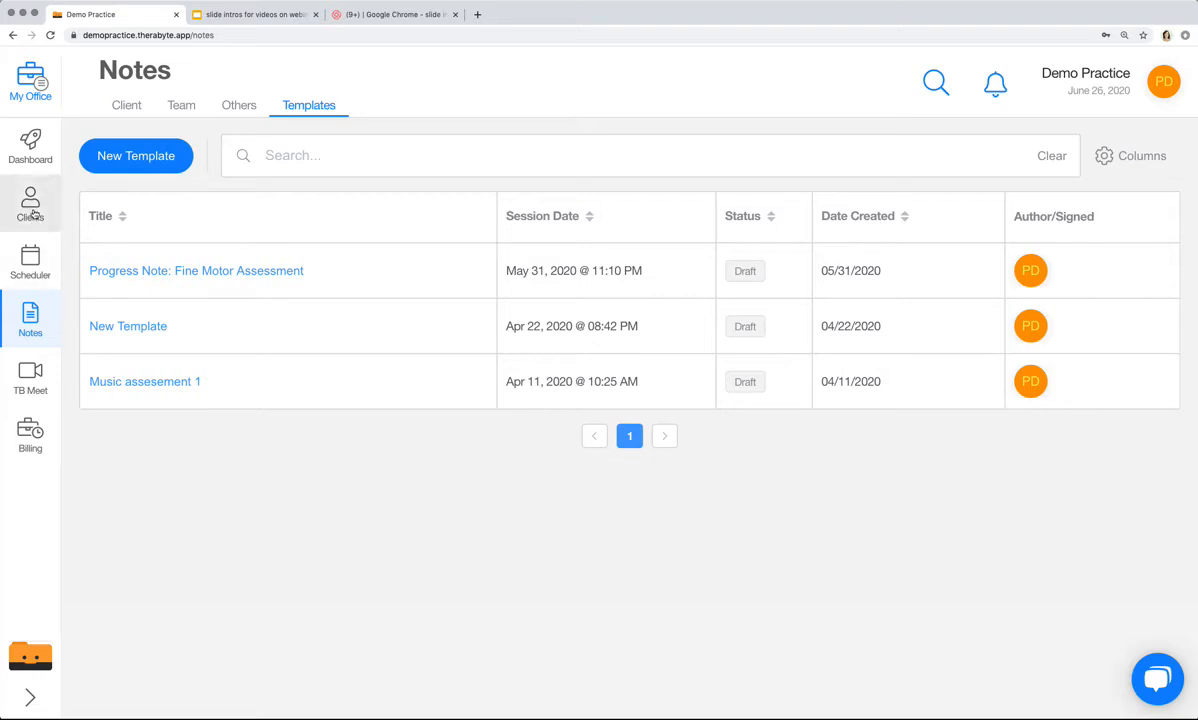
# Open the chart of the first active client and check the recent goals with and without the completed ones
pyautogui.click(31, 205)
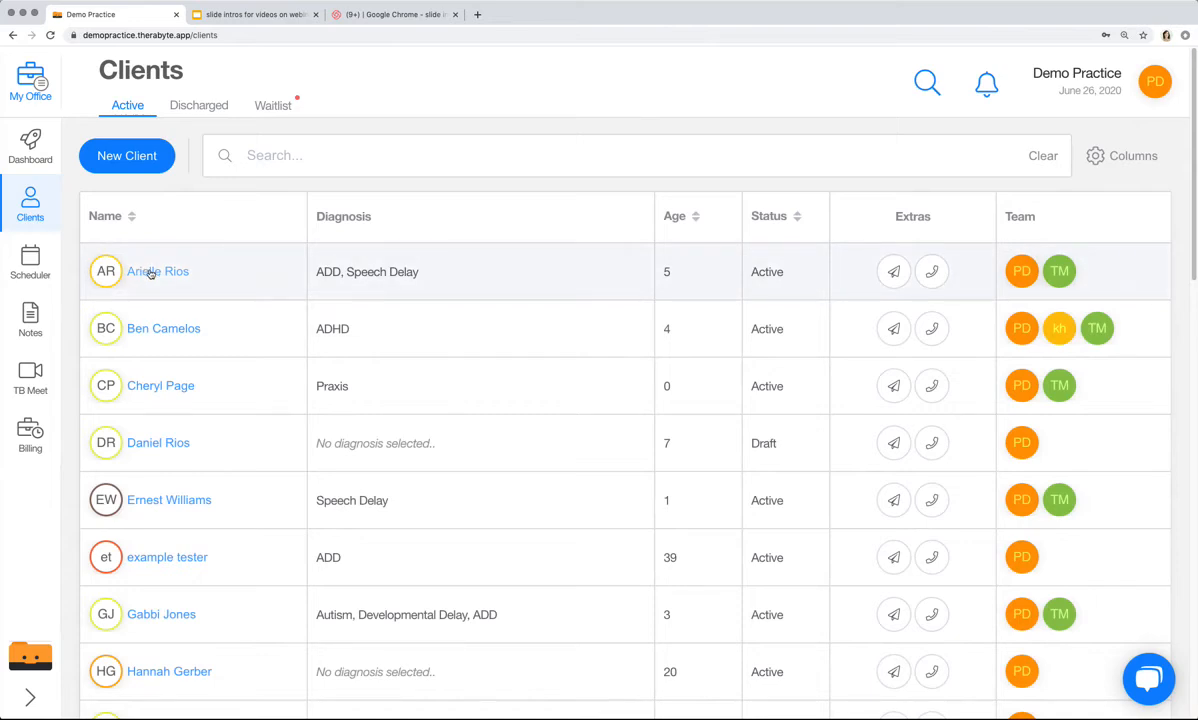
pyautogui.click(148, 271)
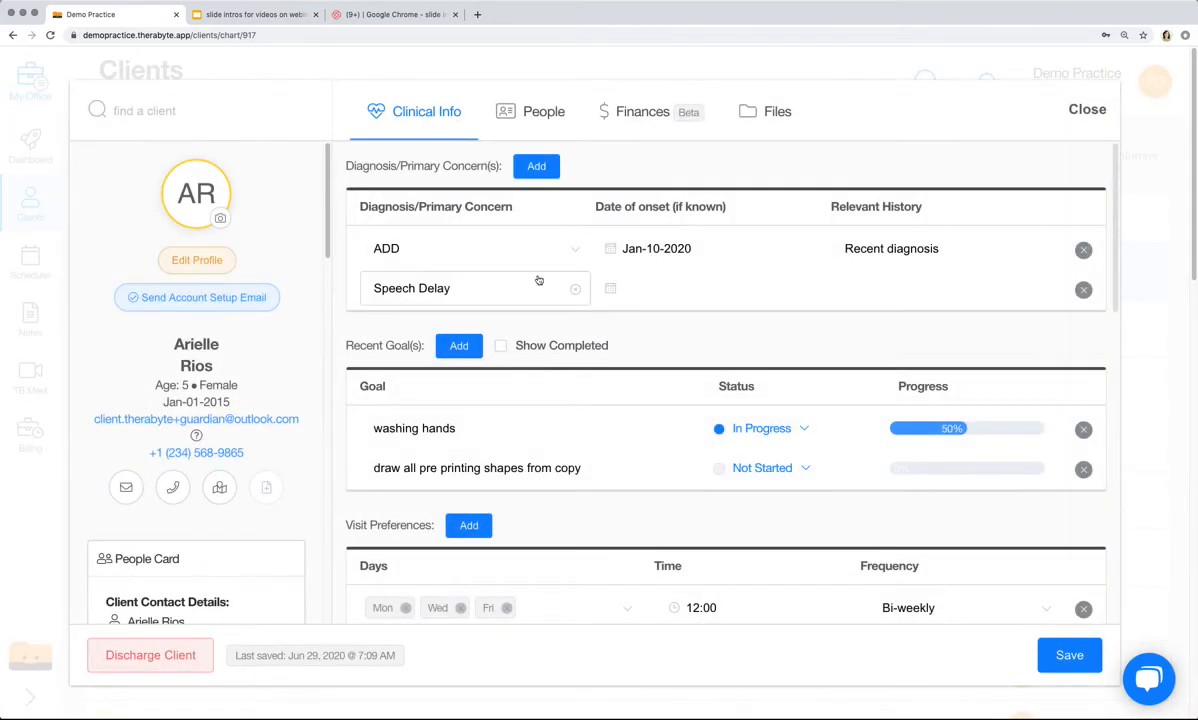
pyautogui.click(503, 346)
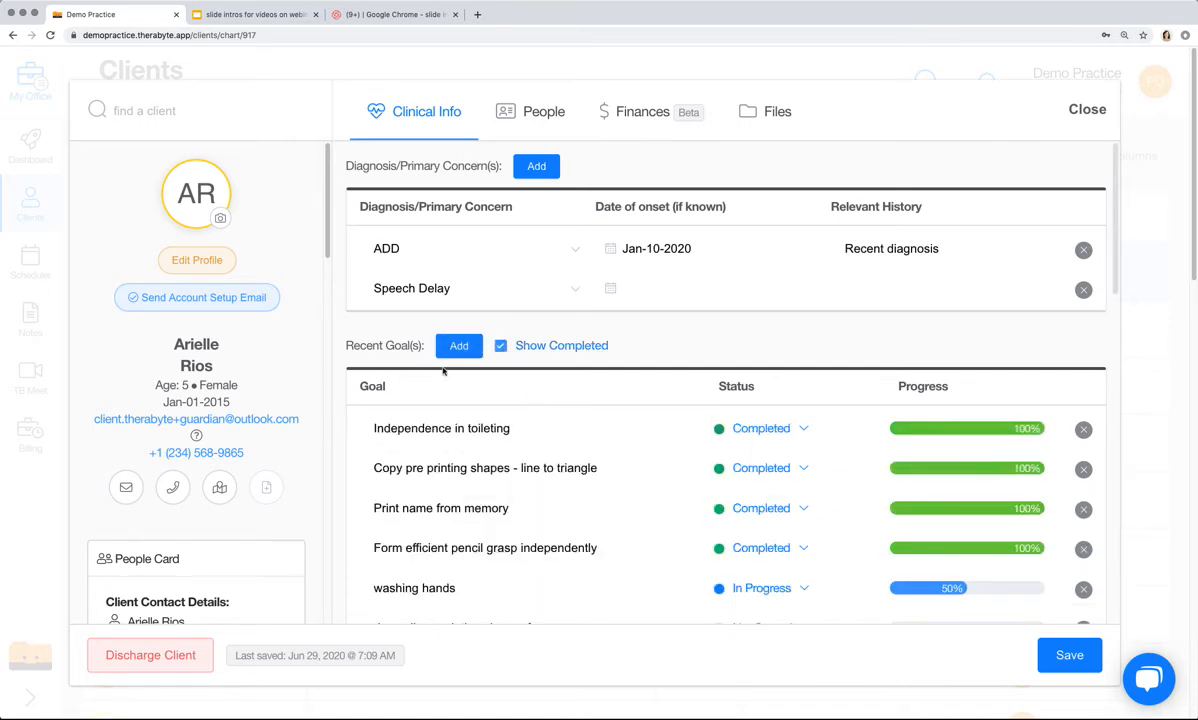
pyautogui.scroll(-1, 423, 355)
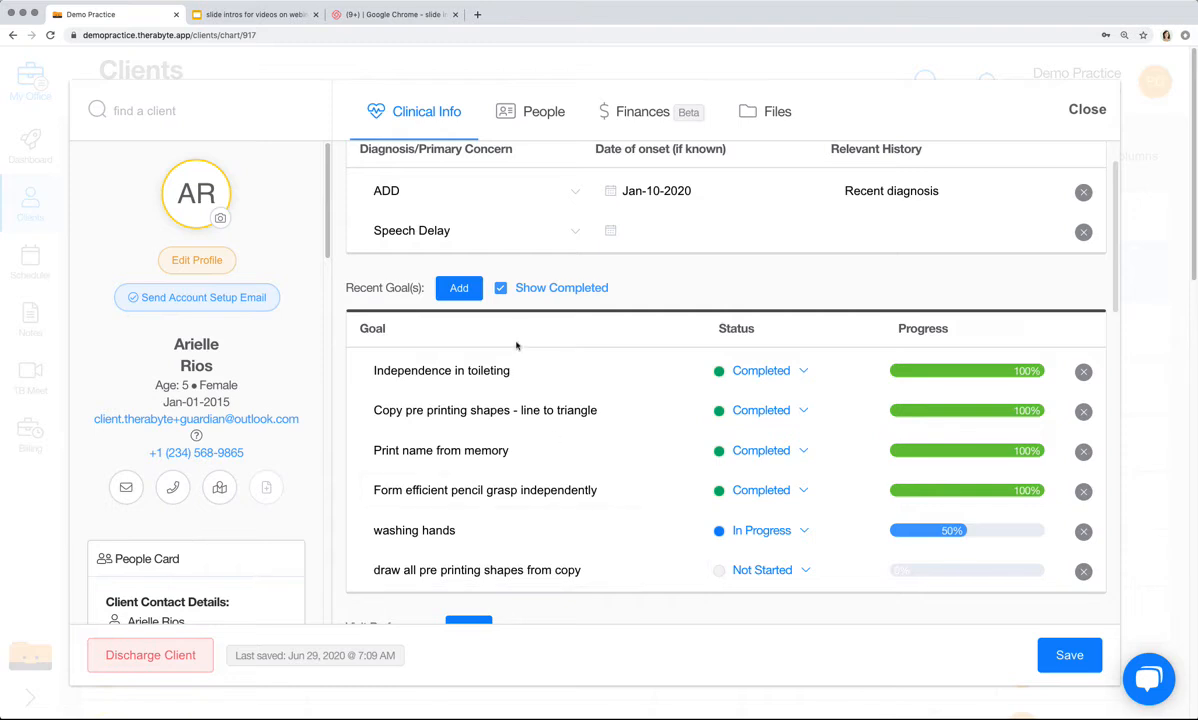
pyautogui.click(499, 288)
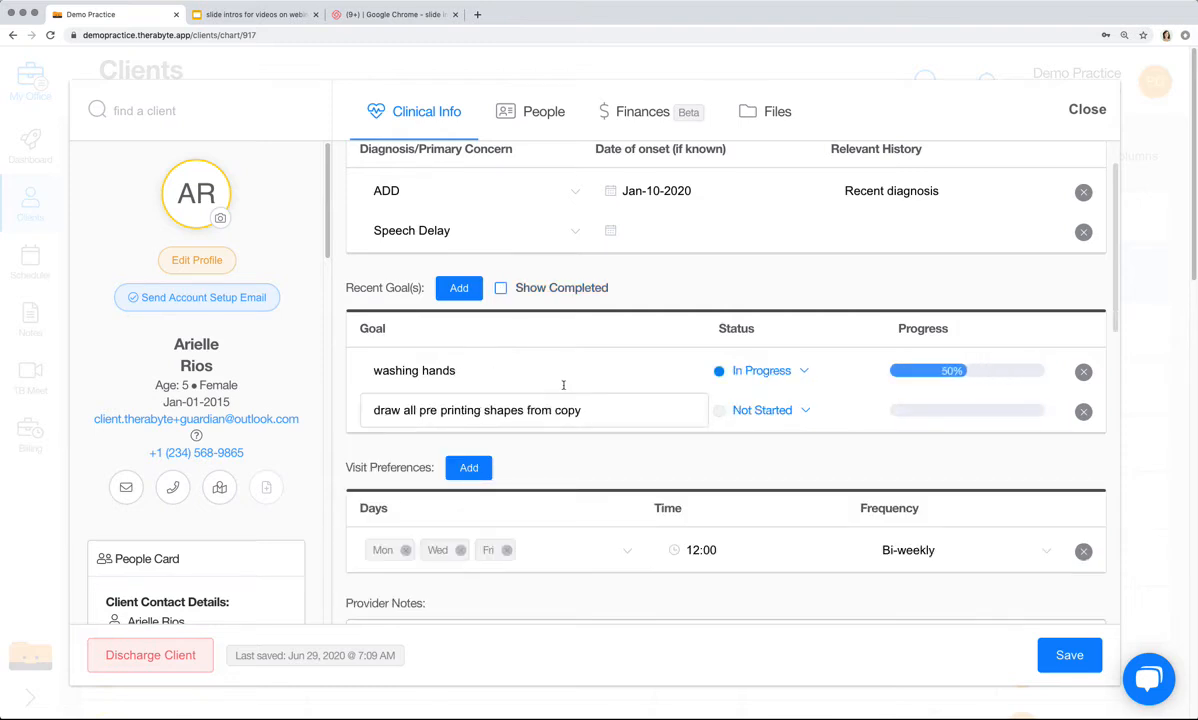
# Check which new items can be added to the client's files, and open the client's Notes folder
pyautogui.click(765, 113)
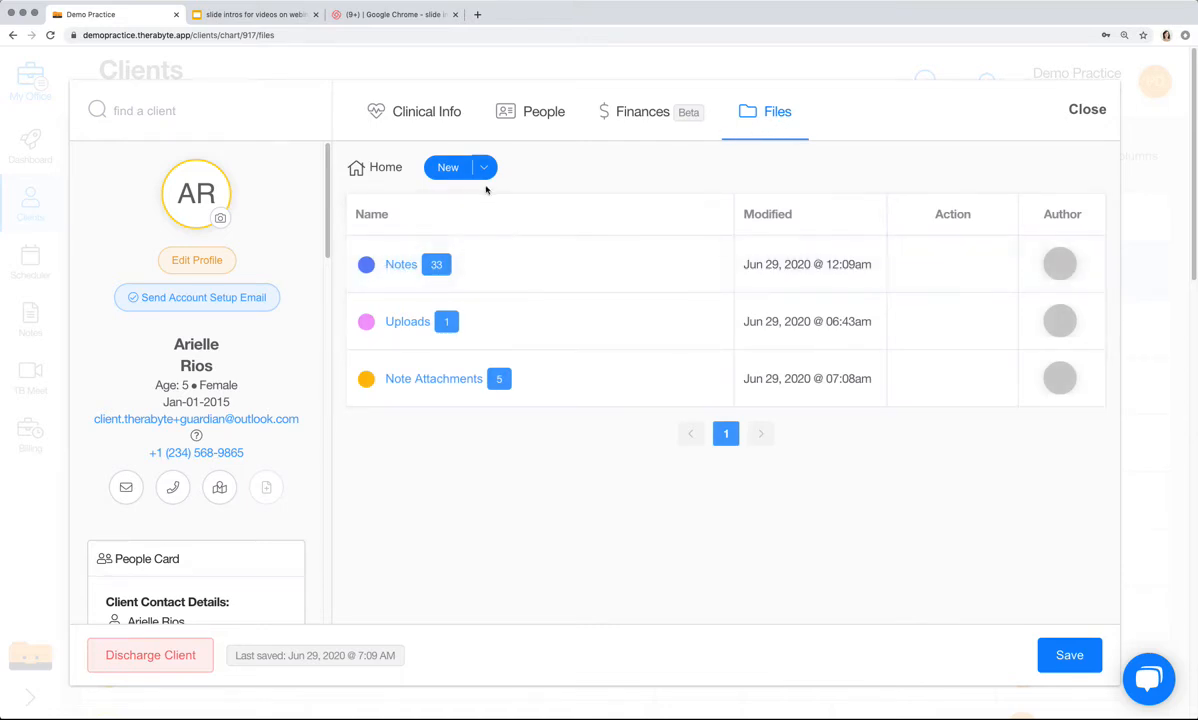
pyautogui.click(455, 166)
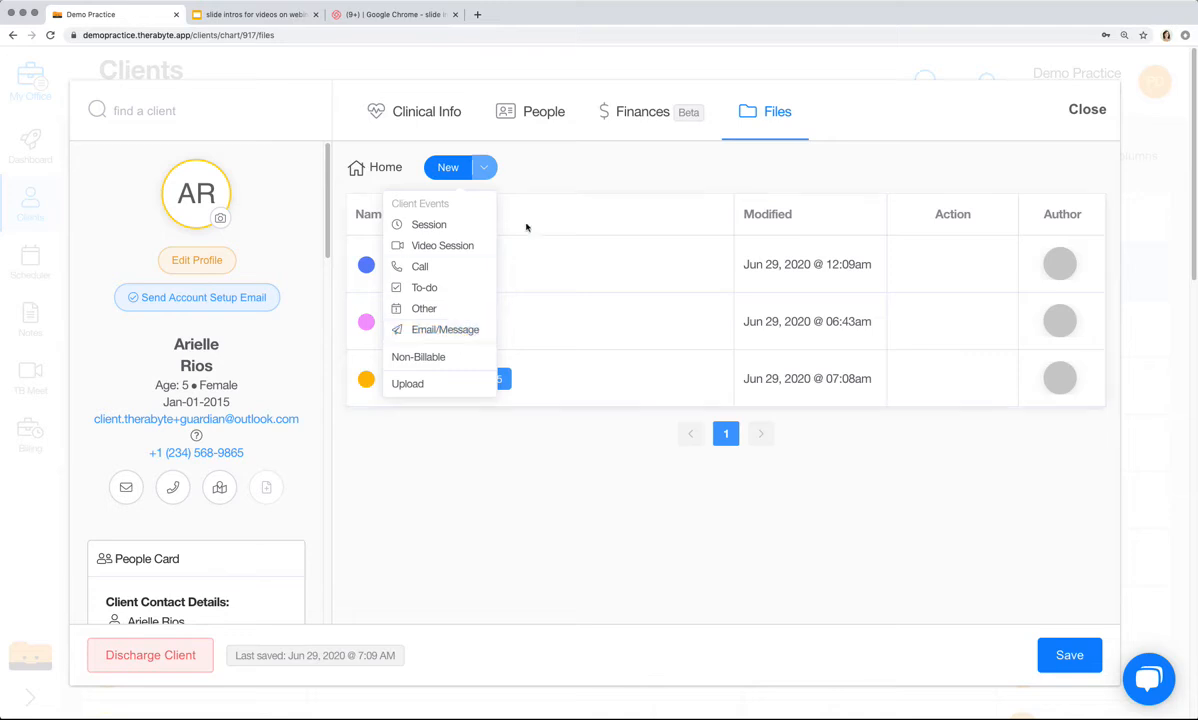
pyautogui.click(559, 180)
pyautogui.click(398, 263)
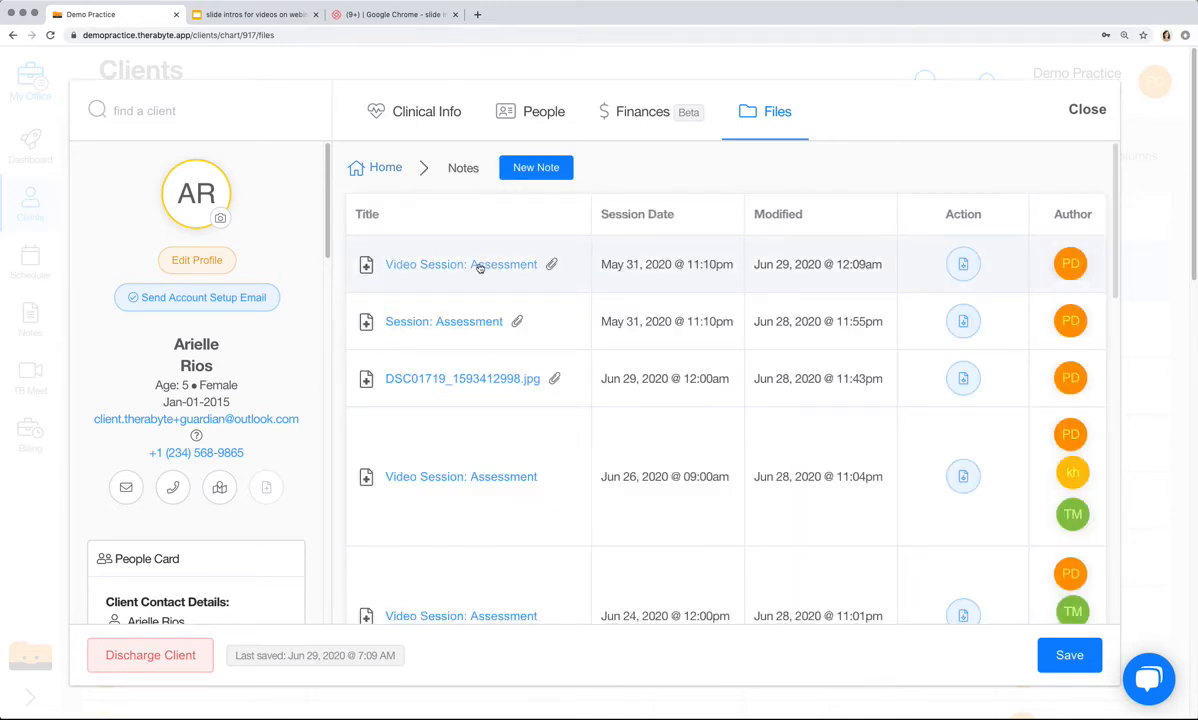
# Start a new note in the client's Notes folder and set its type to Email/Message
pyautogui.click(526, 167)
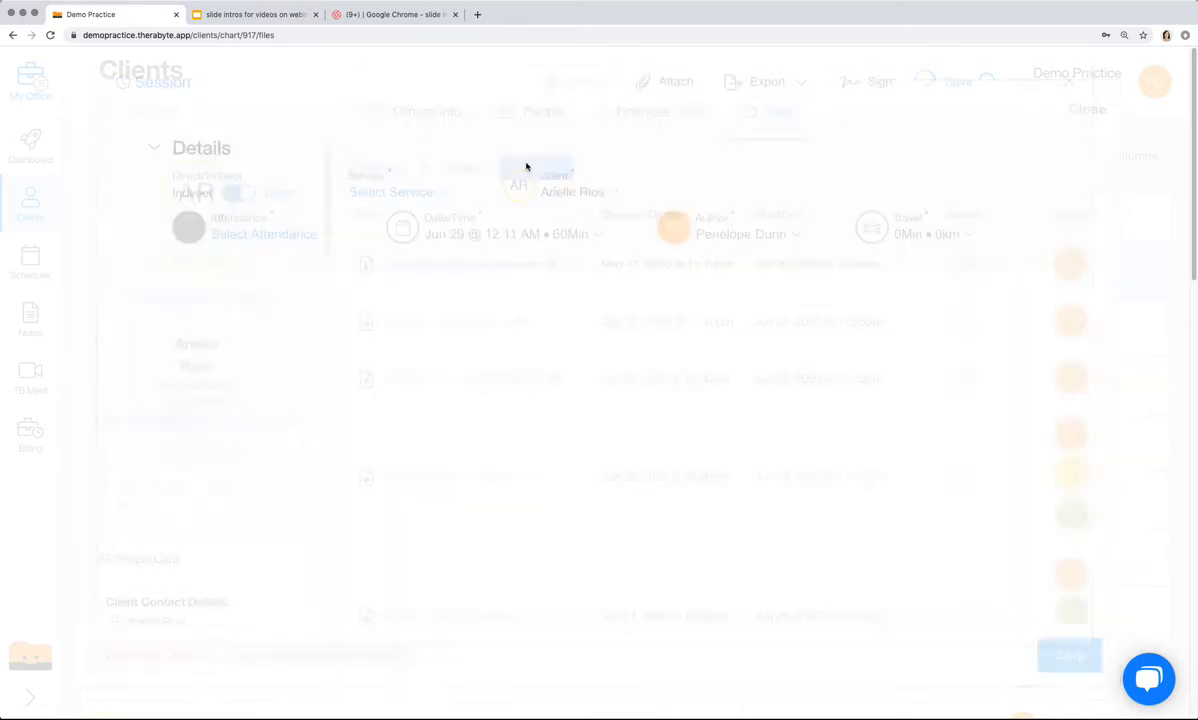
pyautogui.click(172, 96)
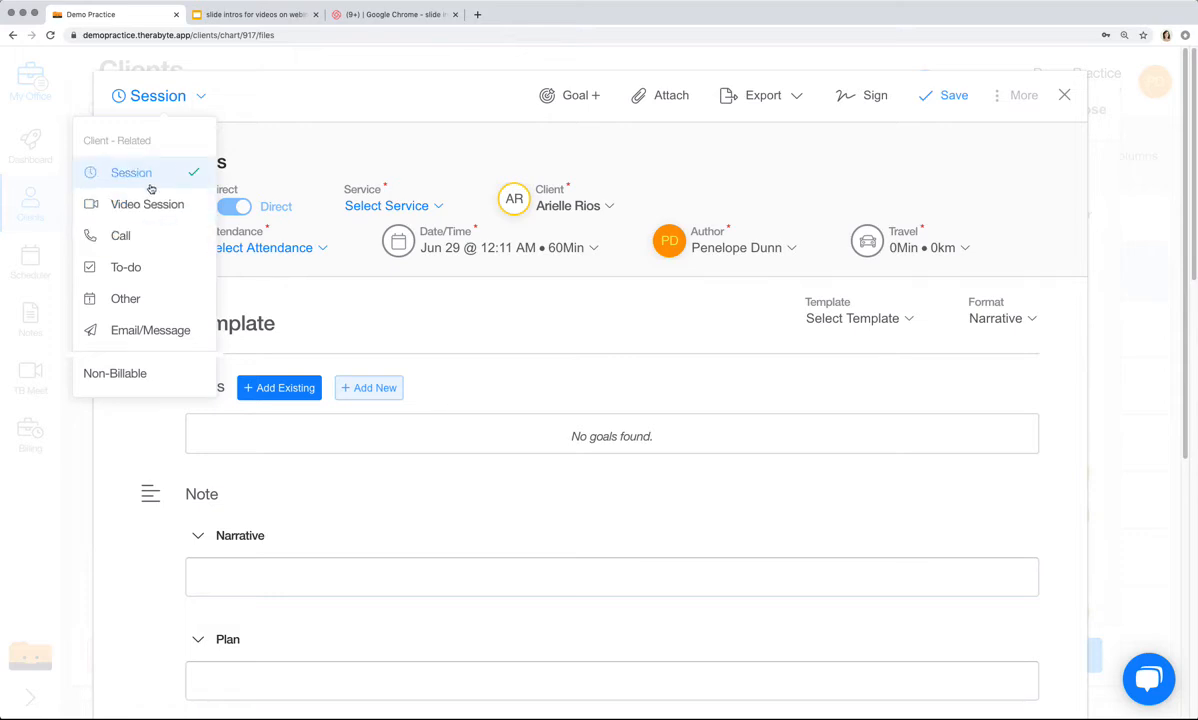
pyautogui.click(150, 330)
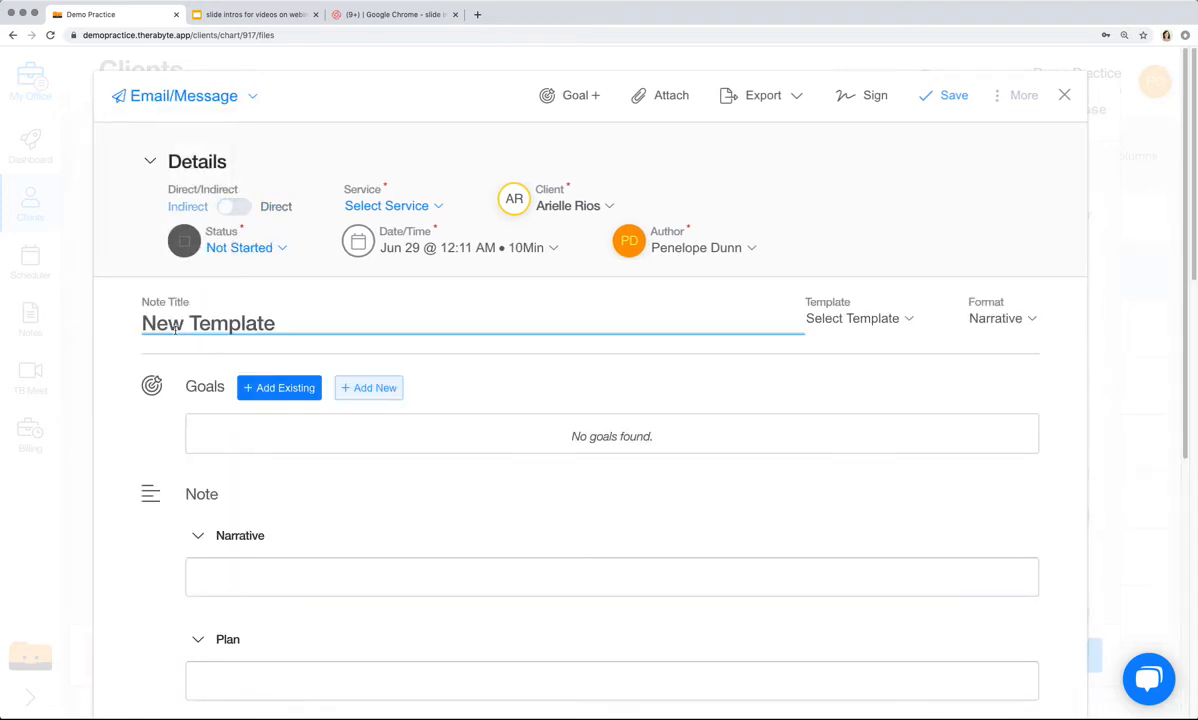
# Try Reporting as the Email/Message note's service, look through the other services, and change it to Indirect
pyautogui.click(400, 204)
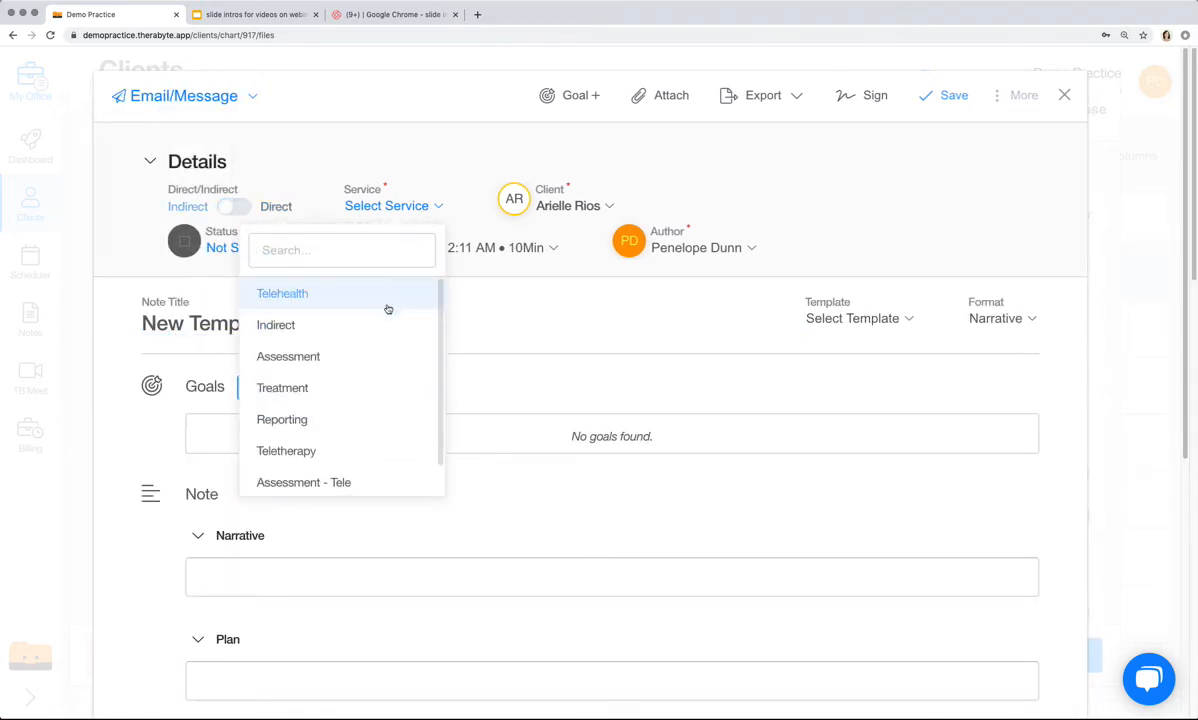
pyautogui.click(388, 420)
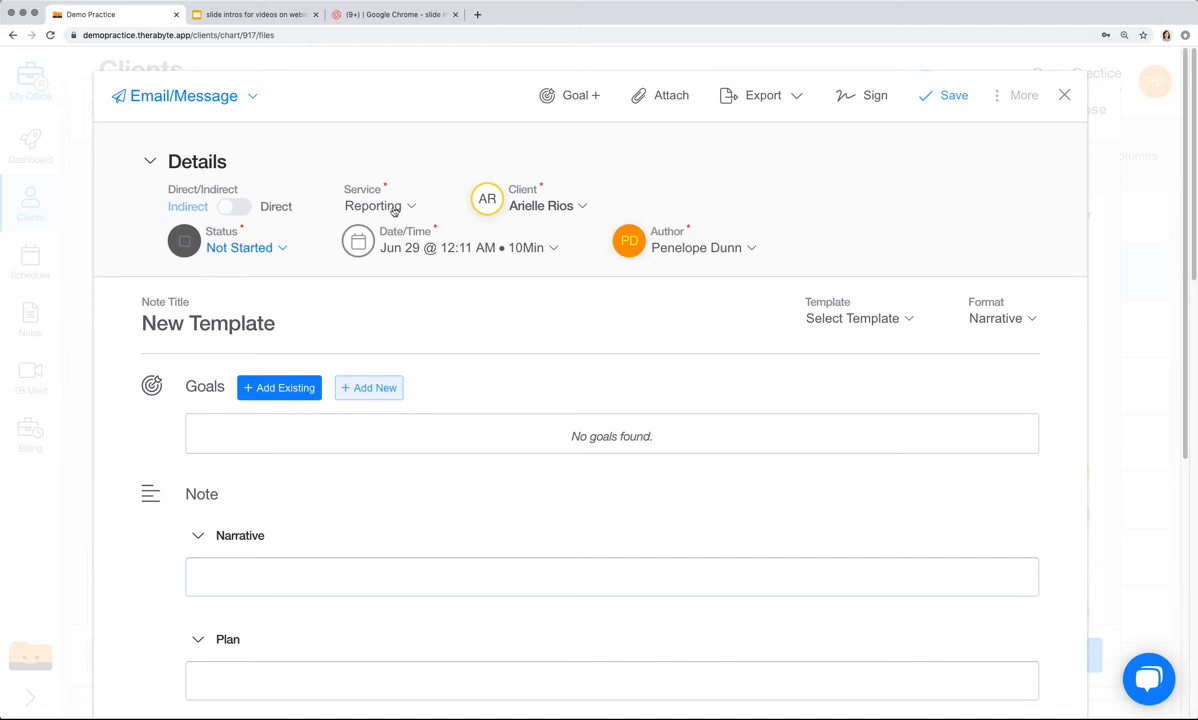
pyautogui.click(394, 207)
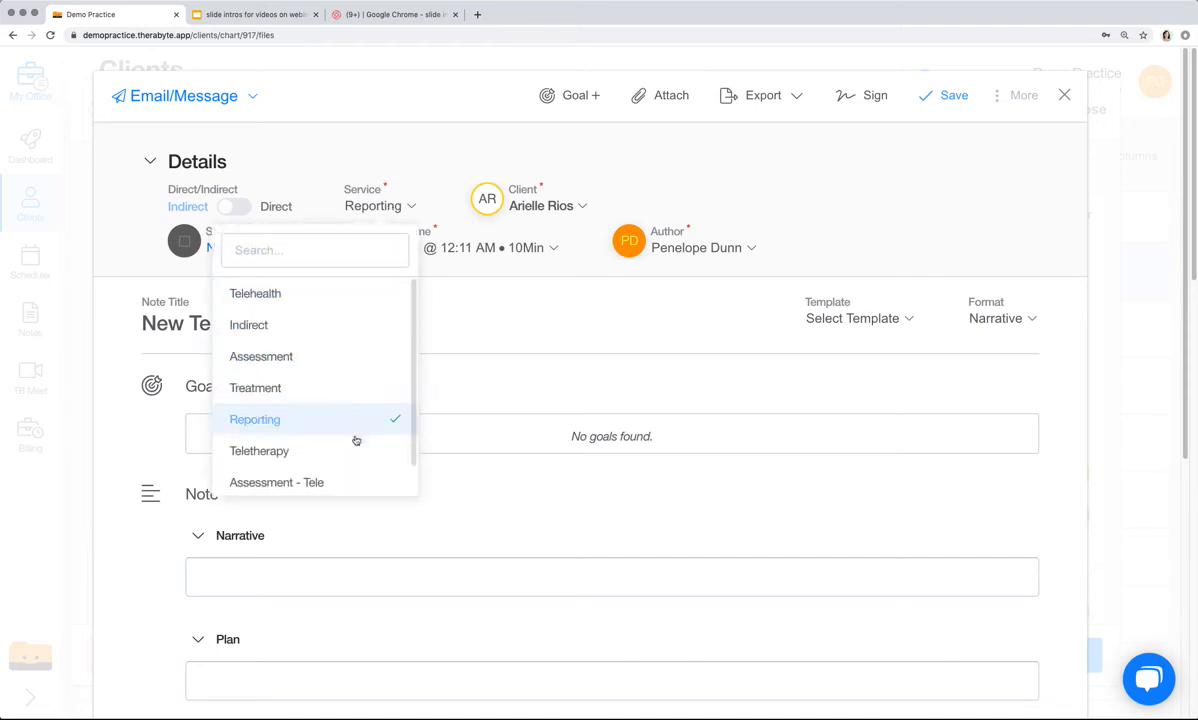
pyautogui.scroll(-1, 356, 452)
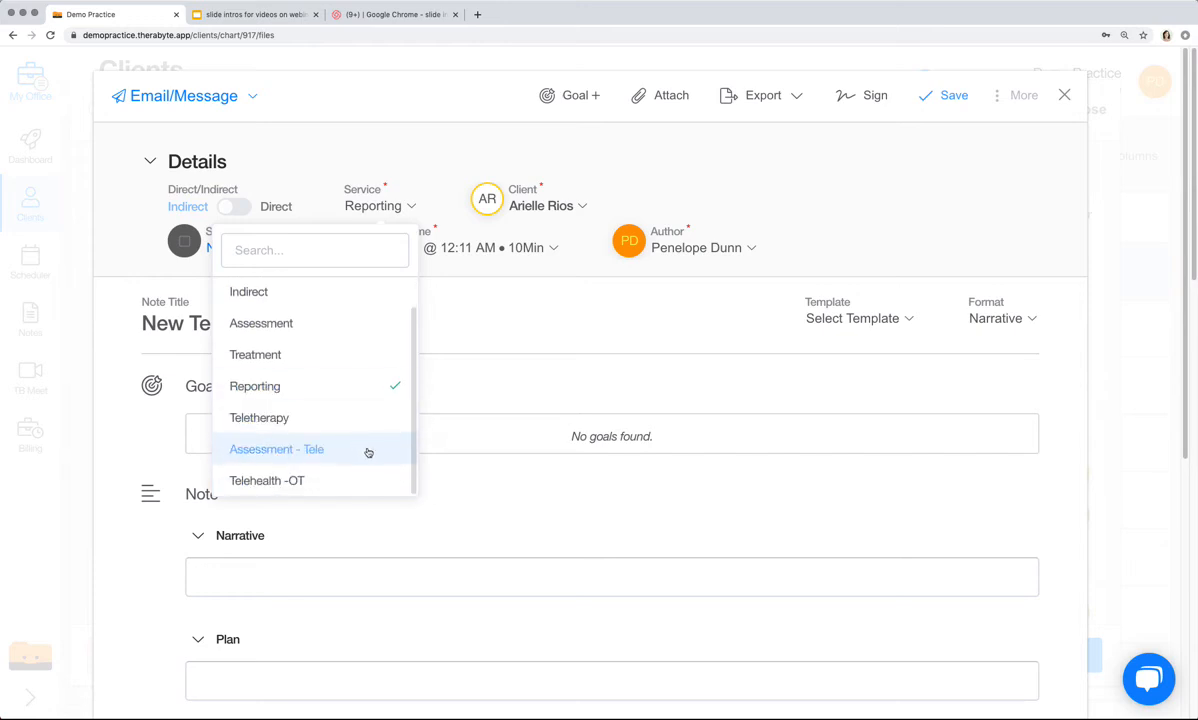
pyautogui.scroll(1, 370, 335)
pyautogui.click(333, 322)
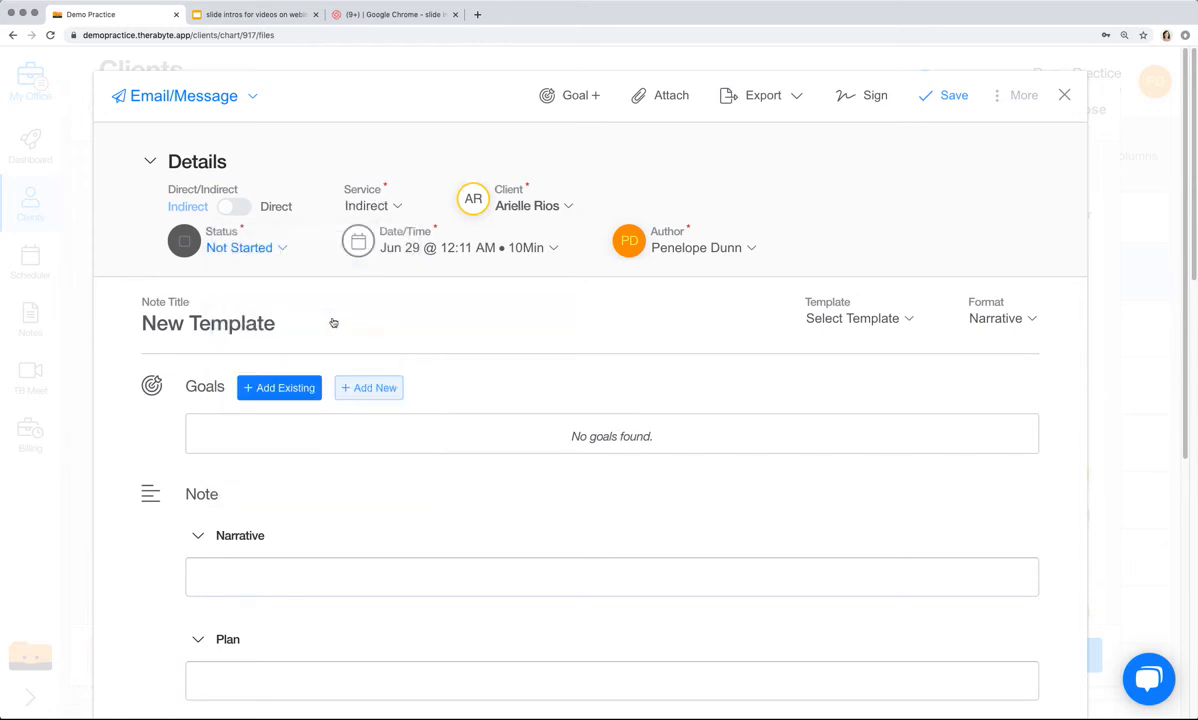
pyautogui.click(331, 319)
# Switch the note to Non-Billable to view its fields, and close the note and the client's chart without saving
pyautogui.click(200, 100)
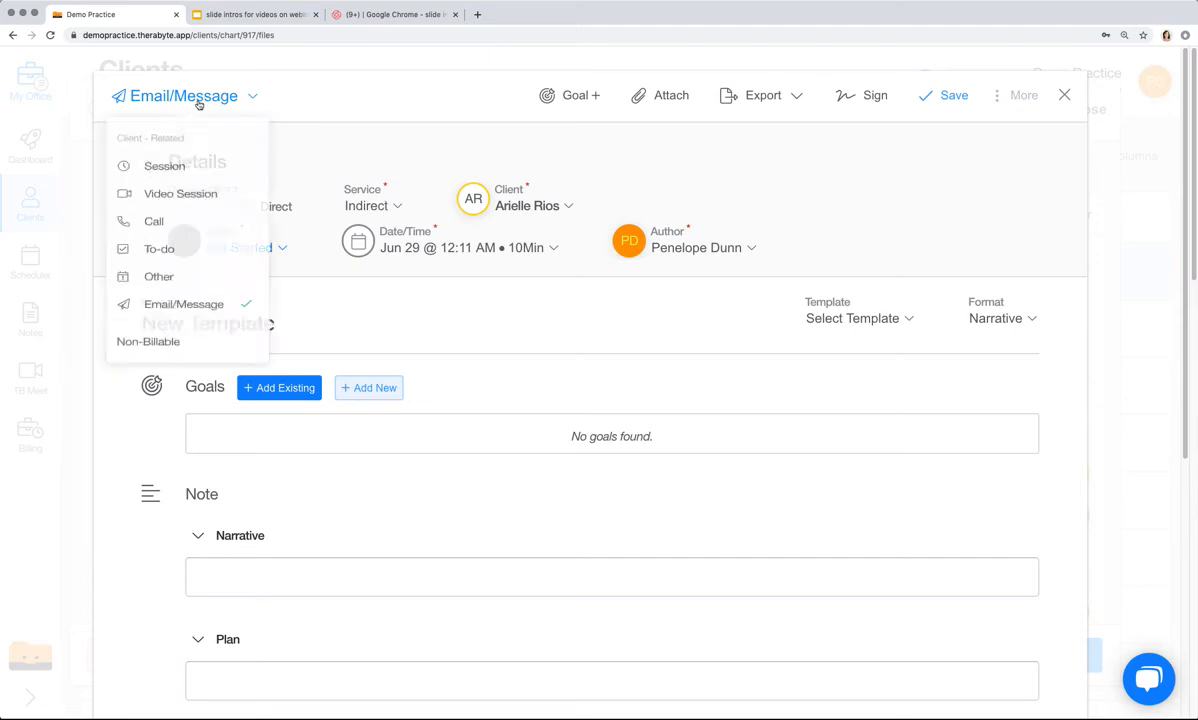
pyautogui.click(157, 374)
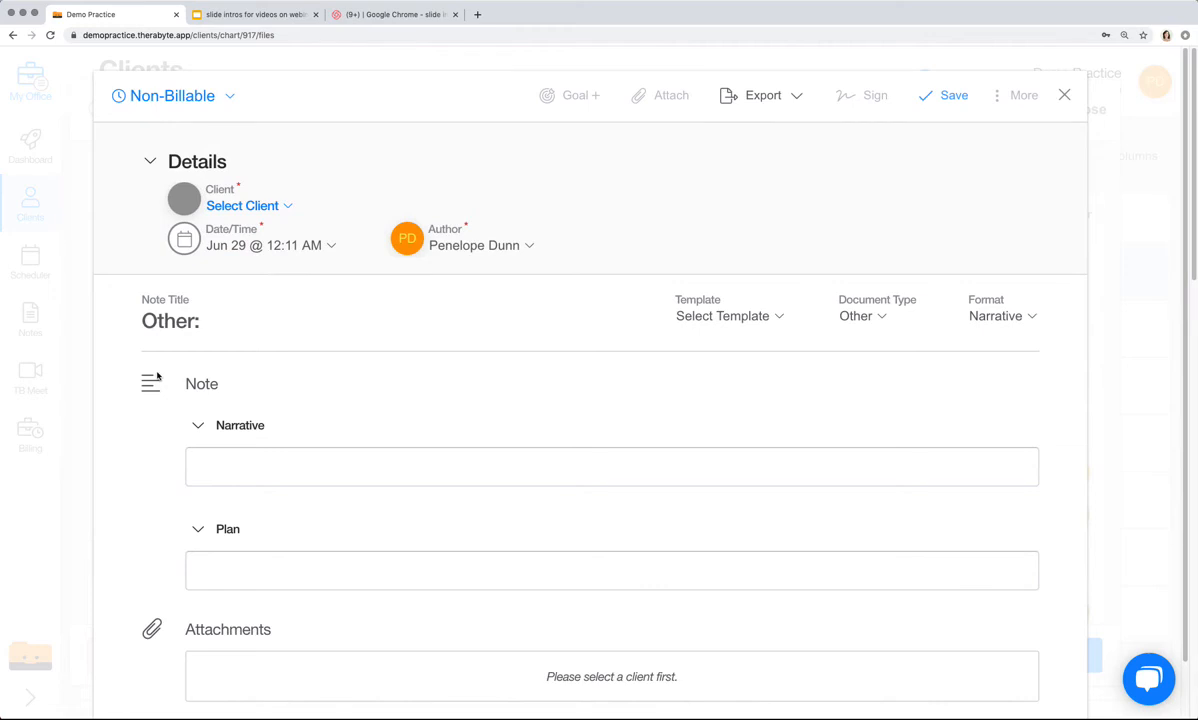
pyautogui.click(378, 320)
pyautogui.scroll(-1, 428, 418)
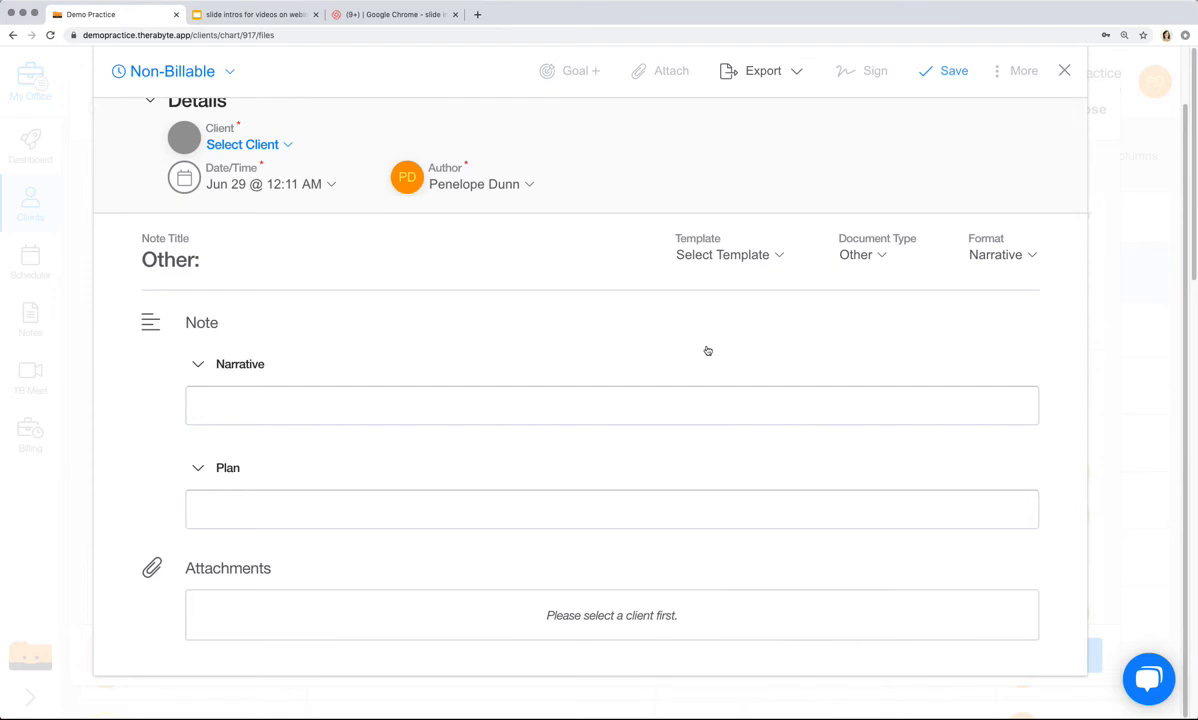
pyautogui.scroll(1, 707, 350)
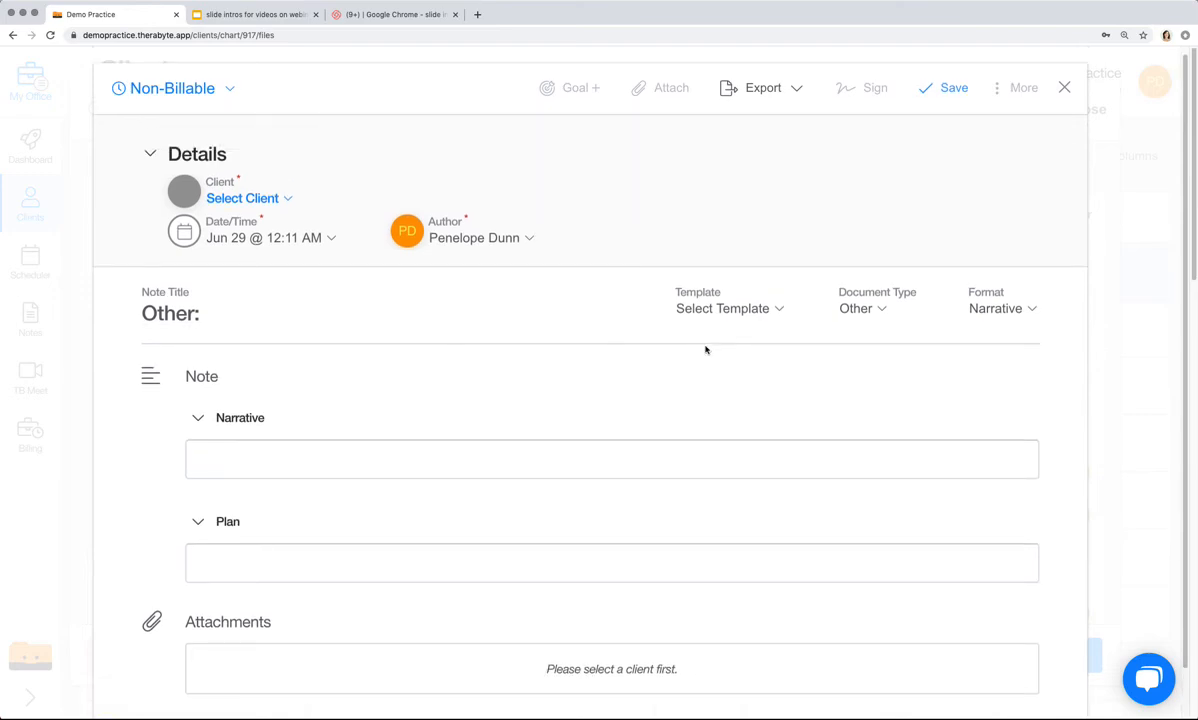
pyautogui.click(1064, 88)
pyautogui.click(1073, 108)
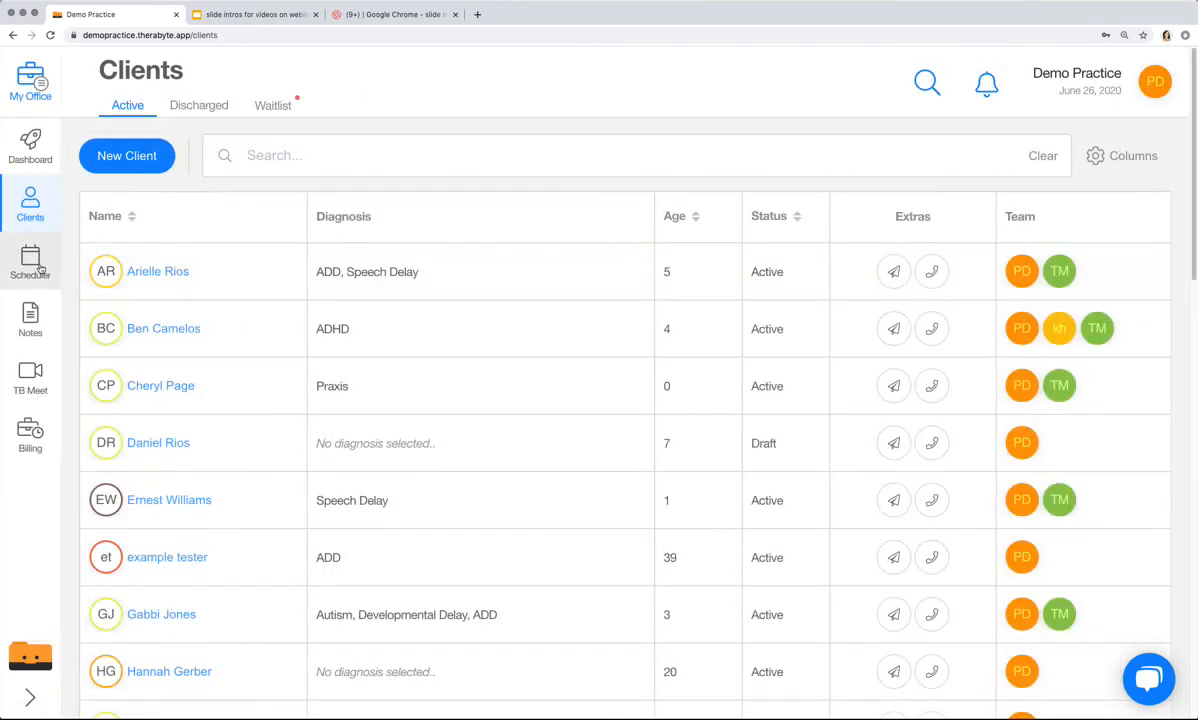
# Open the 9:00 Telehealth video session on Thursday, July 2 in the scheduler and view its Outcome stage
pyautogui.click(40, 268)
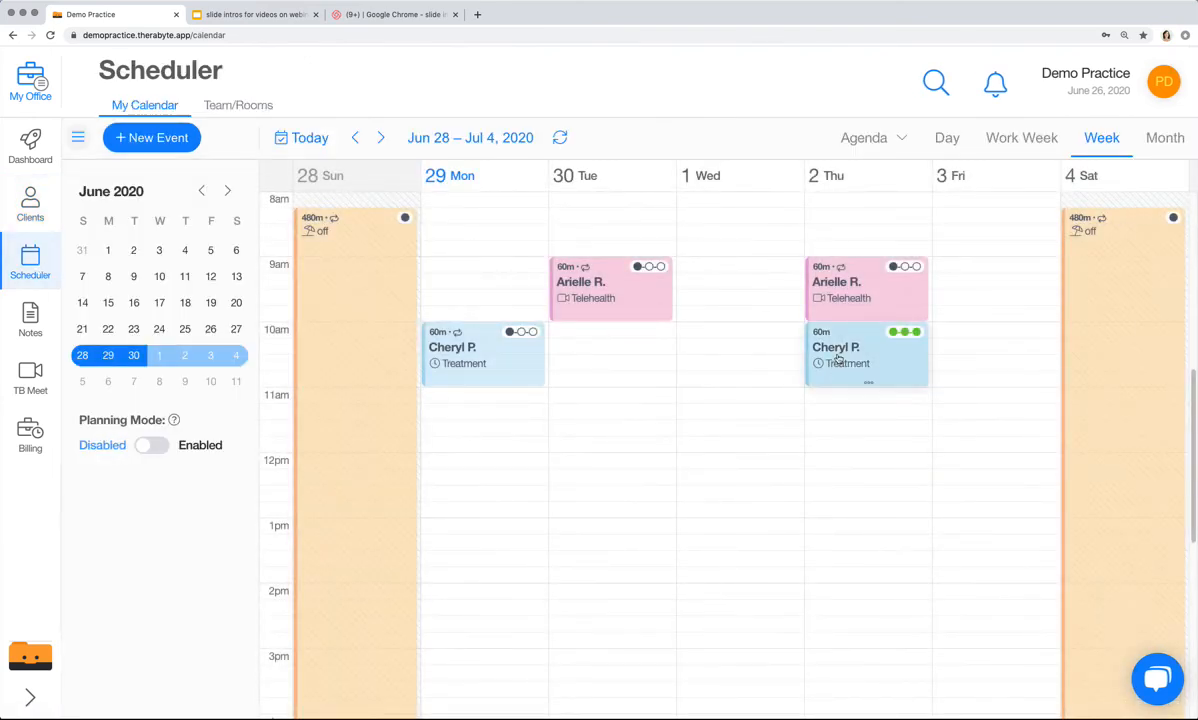
pyautogui.click(848, 297)
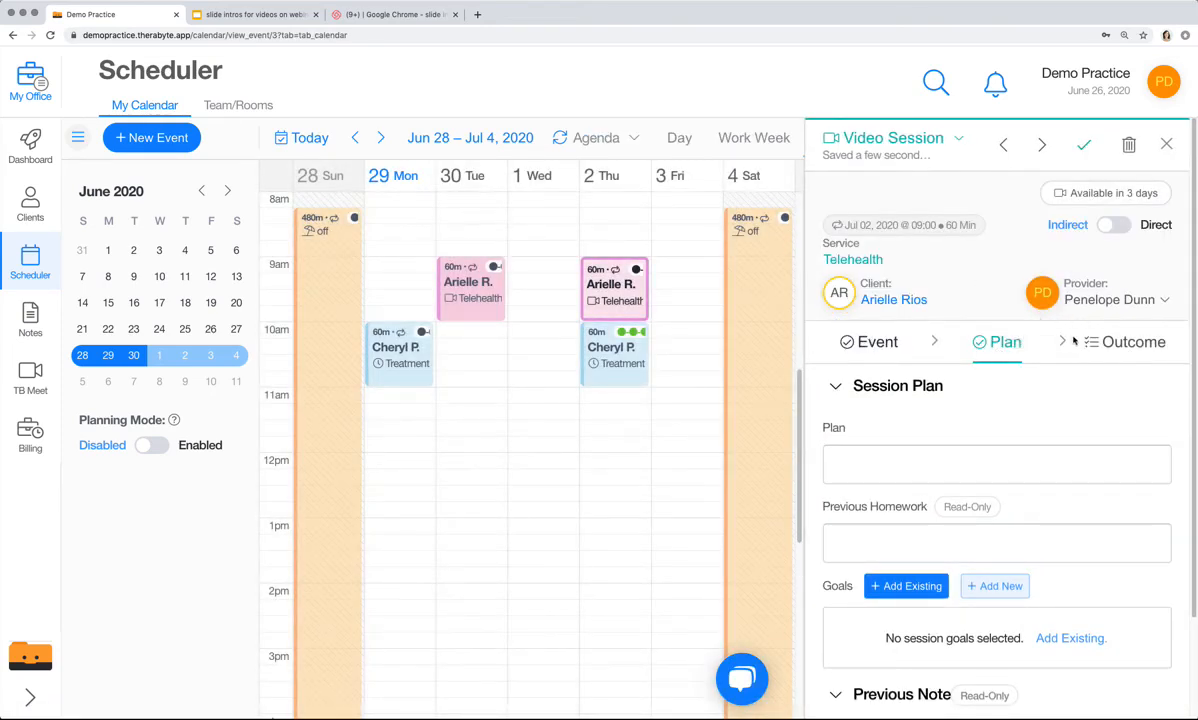
pyautogui.click(1106, 348)
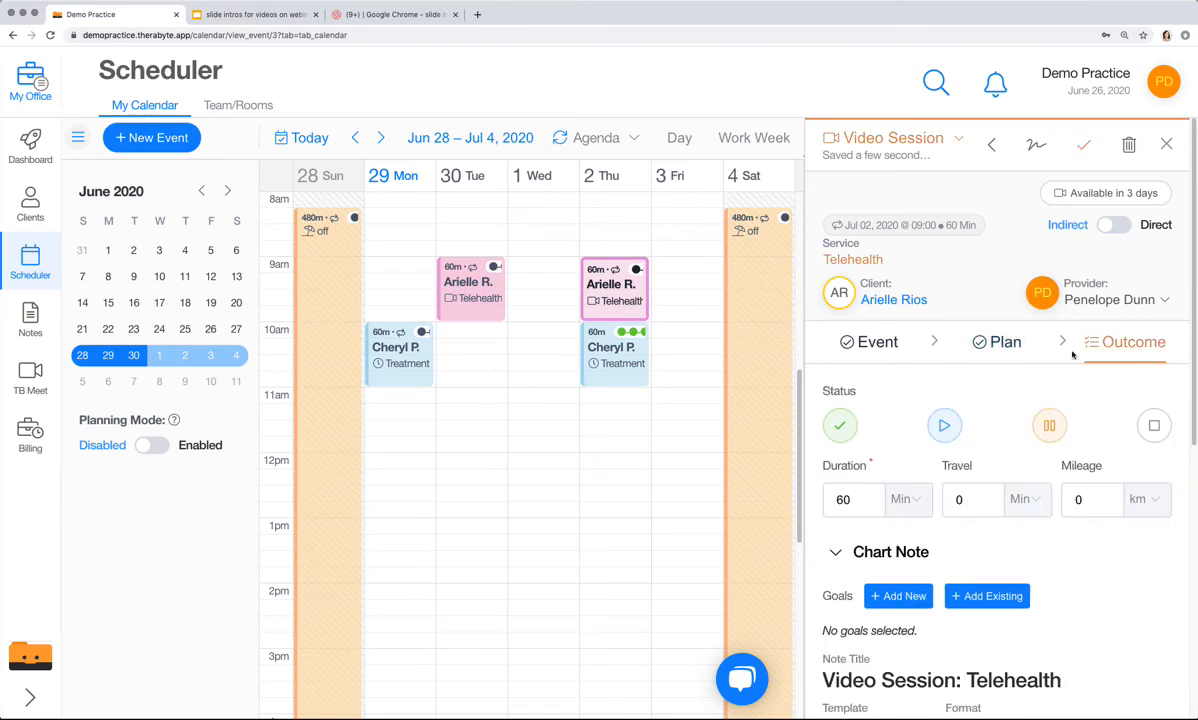
# Look over the session outcome's status, duration and chart note fields, including the Narrative text editor
pyautogui.scroll(-1, 1009, 364)
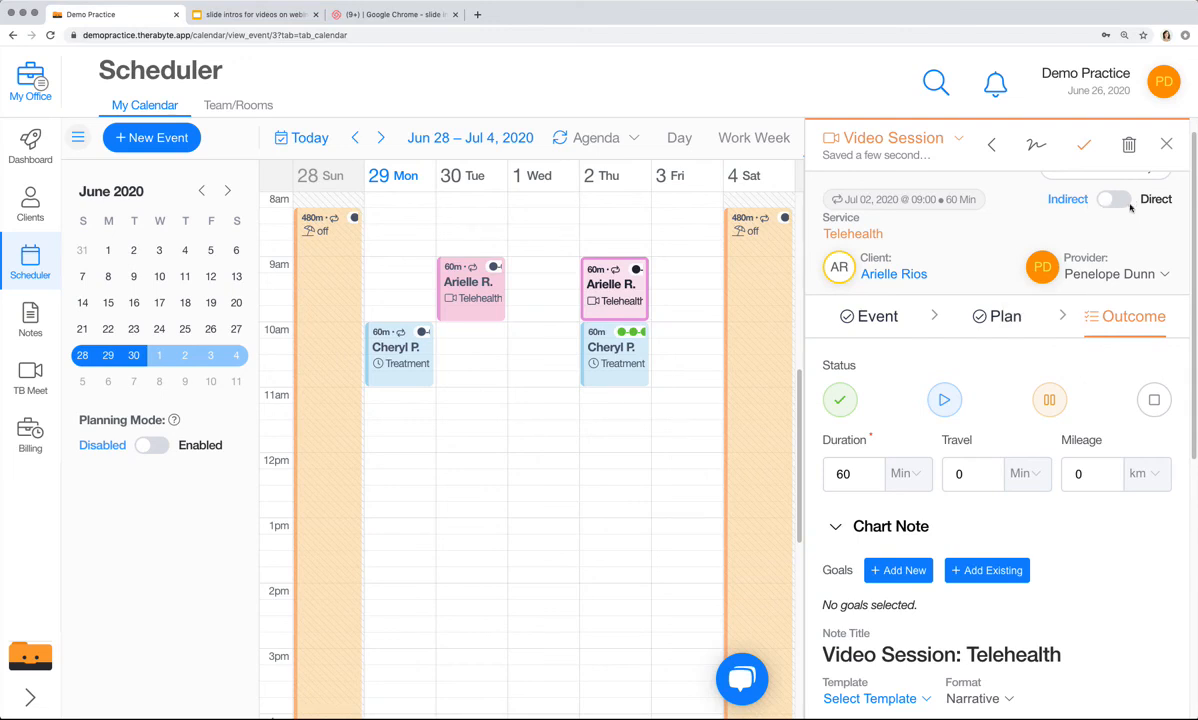
pyautogui.click(846, 401)
pyautogui.scroll(-2, 1010, 450)
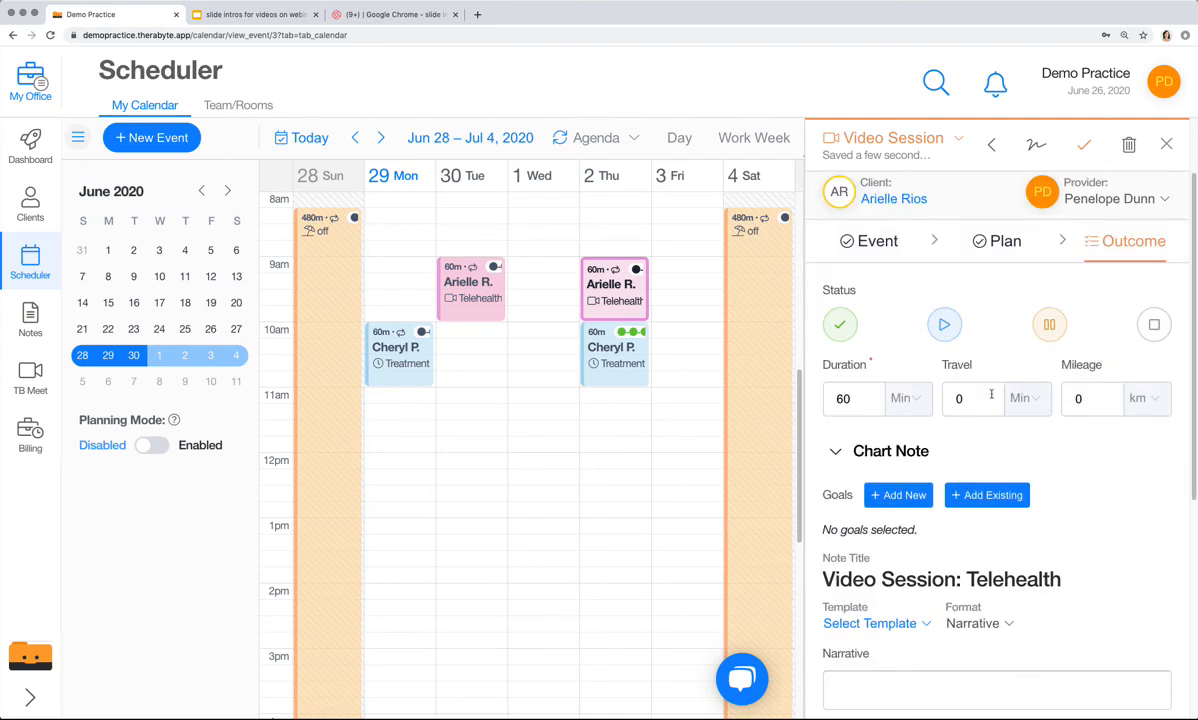
pyautogui.scroll(-5, 1043, 504)
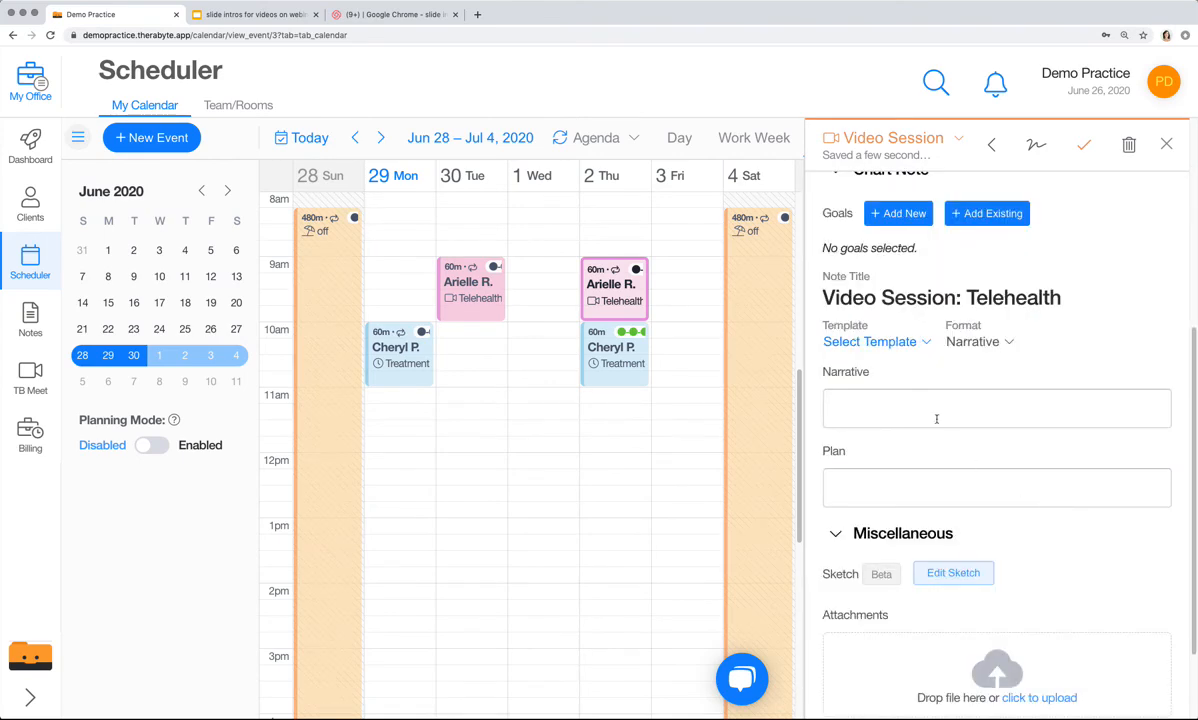
pyautogui.click(877, 392)
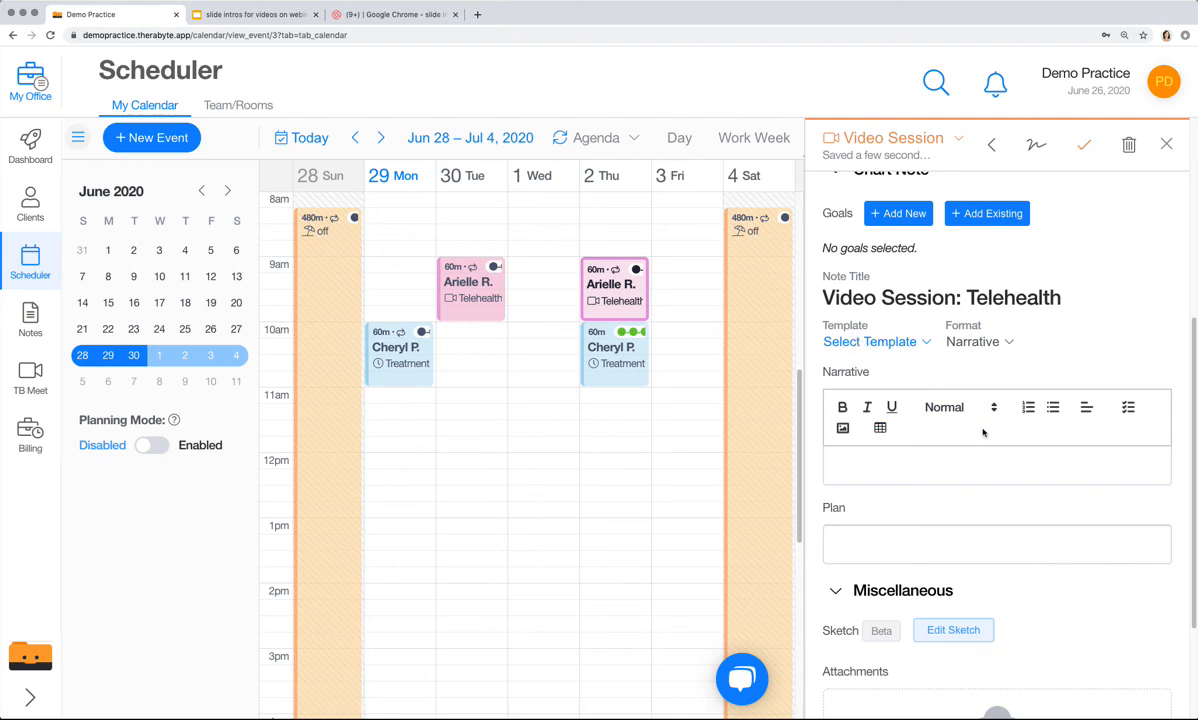
pyautogui.scroll(-3, 890, 430)
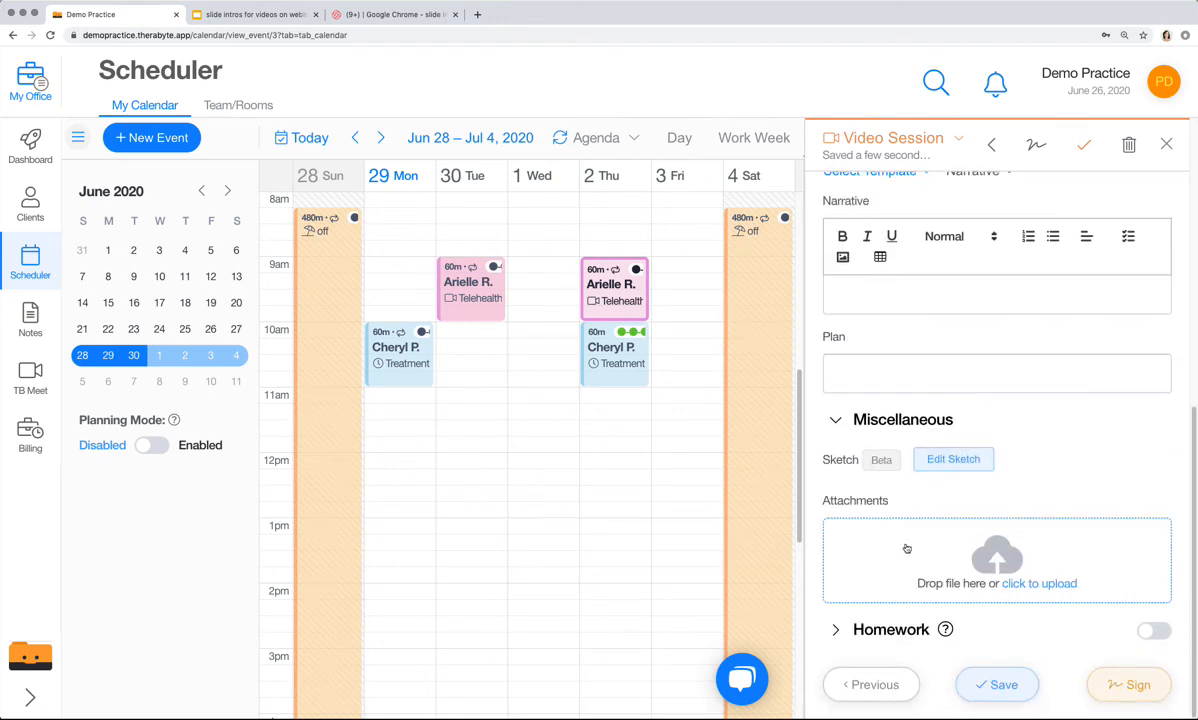
# Expand the session's Homework section and review its sharing help and text editor
pyautogui.click(935, 605)
pyautogui.scroll(-1, 940, 595)
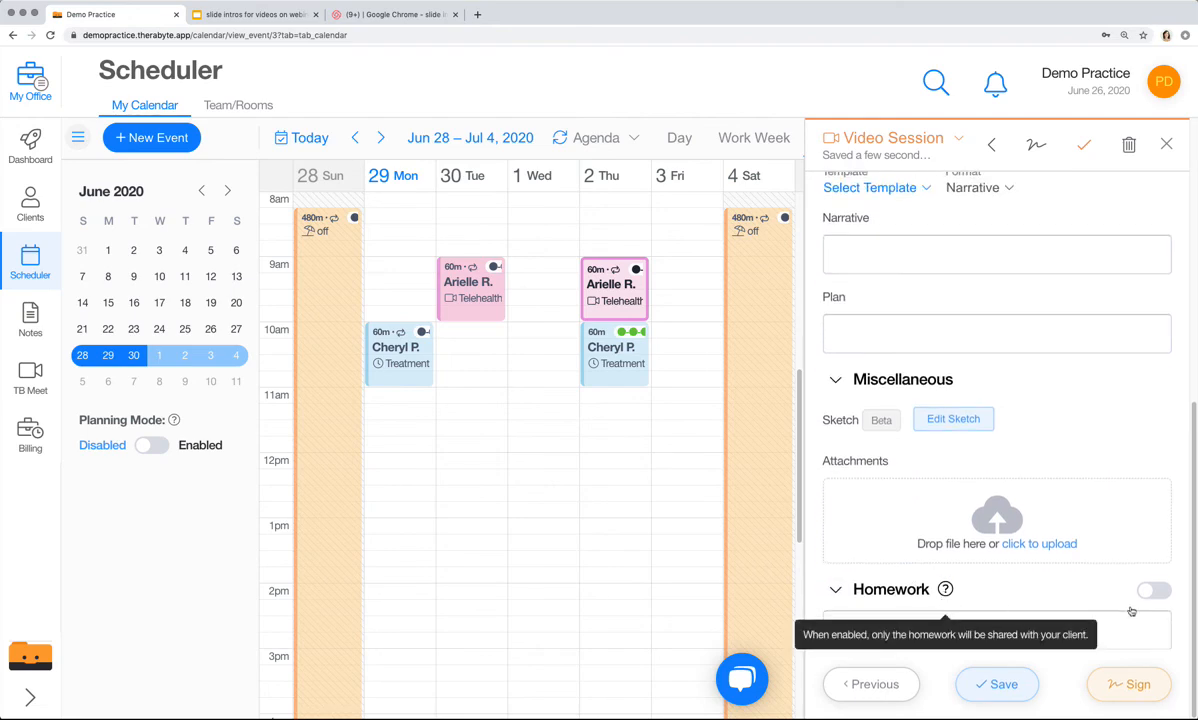
pyautogui.click(945, 585)
pyautogui.scroll(-1, 1130, 632)
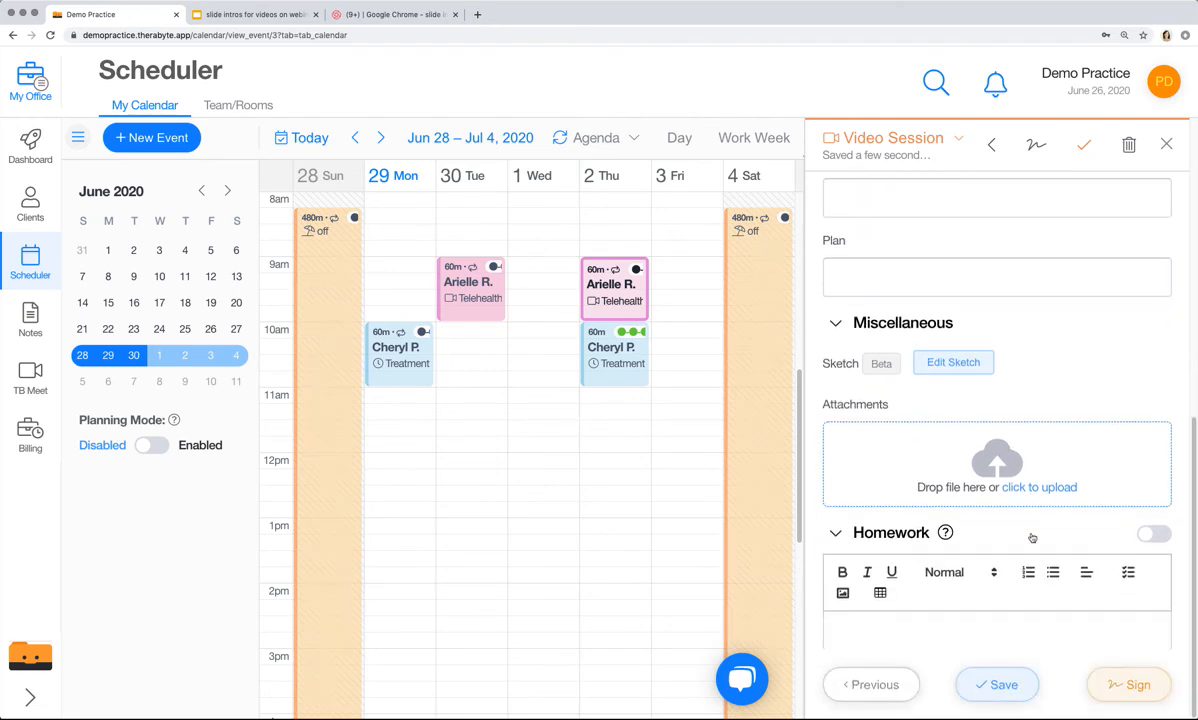
pyautogui.scroll(3, 1021, 508)
pyautogui.scroll(5, 1021, 508)
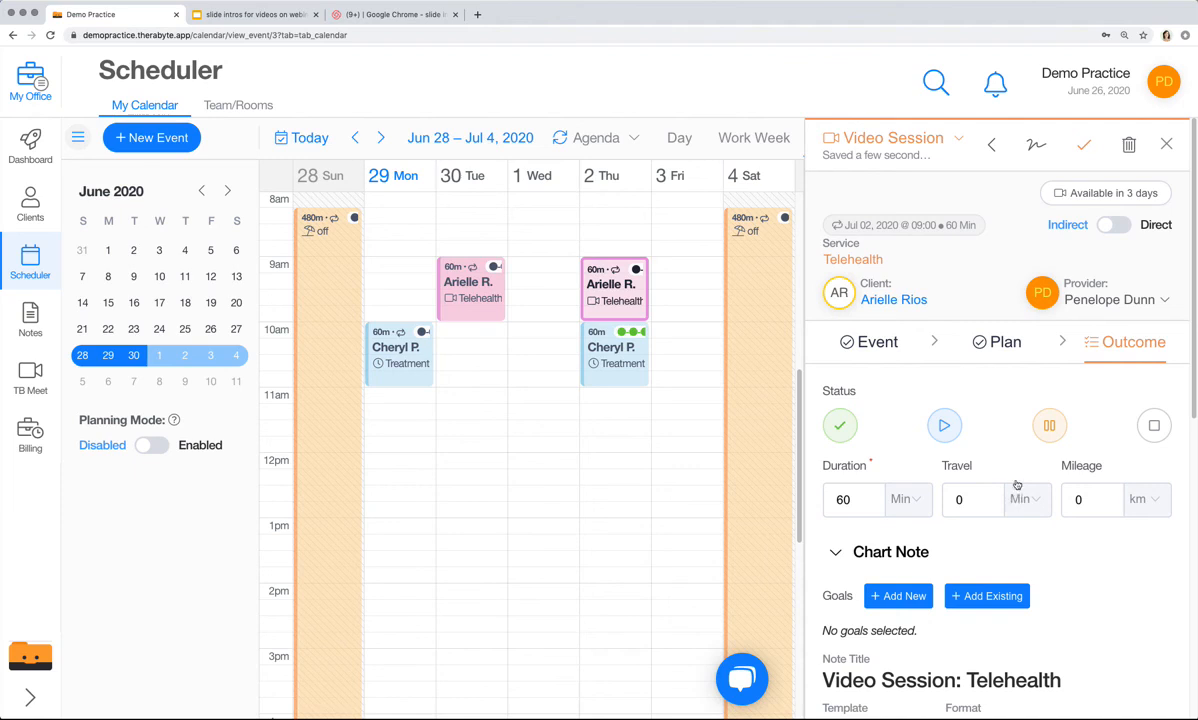